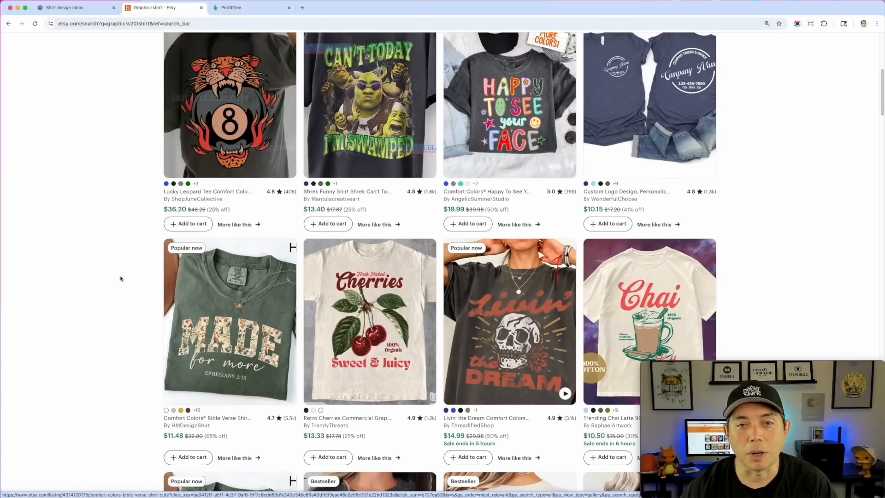
Step: Browse the Etsy results for graphic t-shirts down to the related searches, examining popular and bestselling designs
{"action": "scroll", "coordinate": [259, 295], "scroll_direction": "down", "scroll_amount": 1}
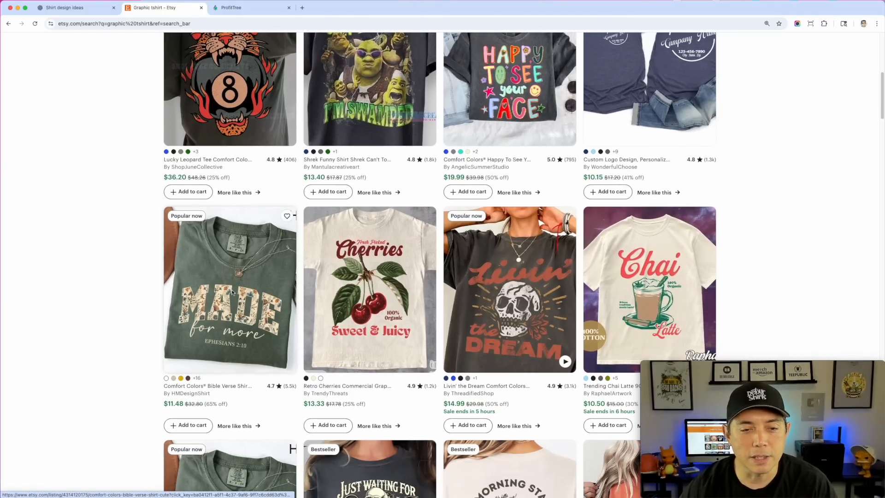
{"action": "scroll", "coordinate": [258, 336], "scroll_direction": "down", "scroll_amount": 3}
{"action": "scroll", "coordinate": [257, 335], "scroll_direction": "down", "scroll_amount": 2}
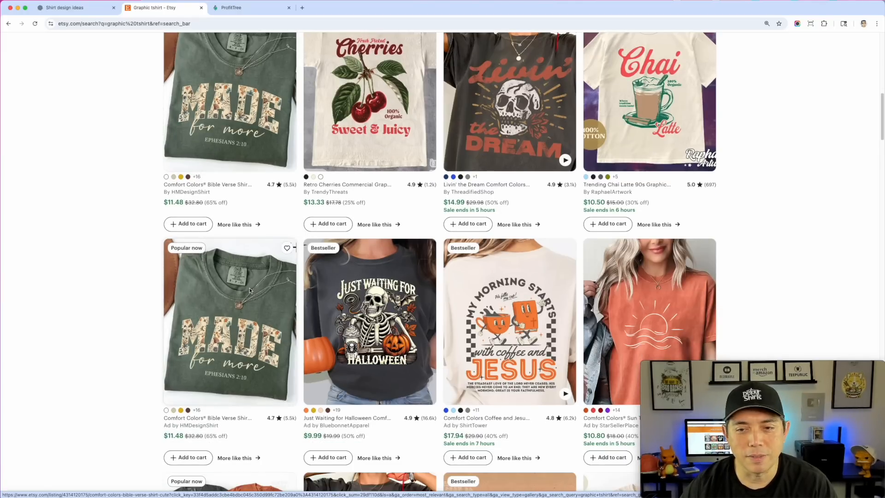
{"action": "scroll", "coordinate": [266, 272], "scroll_direction": "down", "scroll_amount": 20}
{"action": "scroll", "coordinate": [249, 289], "scroll_direction": "down", "scroll_amount": 5}
{"action": "scroll", "coordinate": [363, 303], "scroll_direction": "down", "scroll_amount": 4}
{"action": "scroll", "coordinate": [363, 302], "scroll_direction": "down", "scroll_amount": 10}
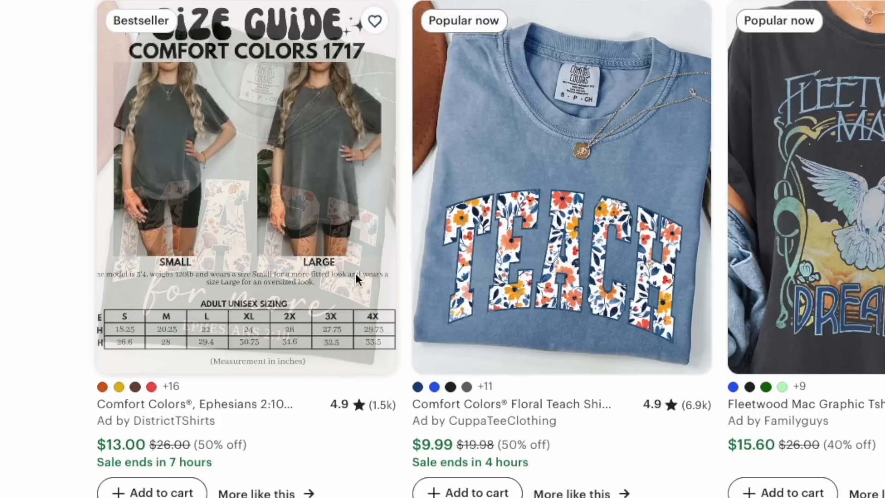
{"action": "scroll", "coordinate": [406, 264], "scroll_direction": "down", "scroll_amount": 12}
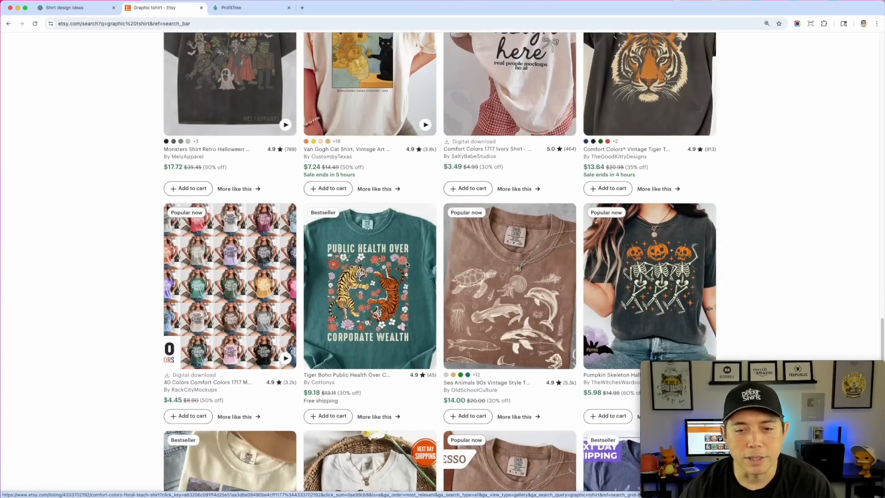
{"action": "scroll", "coordinate": [406, 265], "scroll_direction": "down", "scroll_amount": 15}
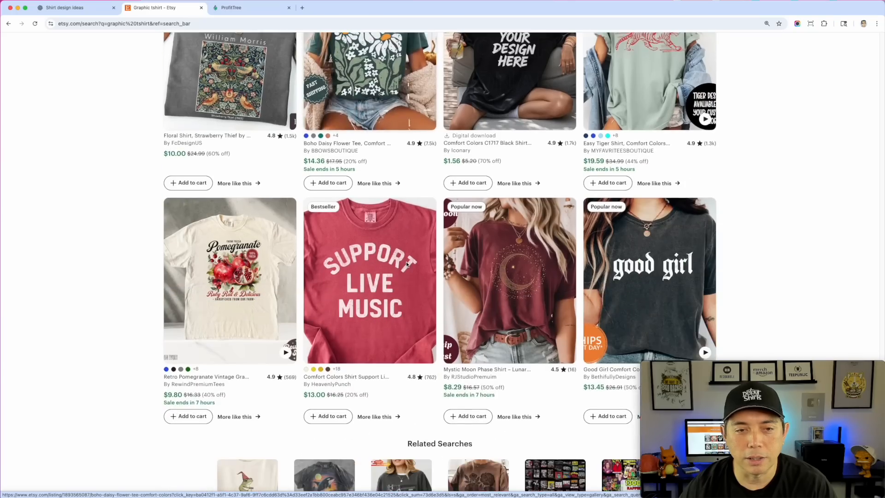
{"action": "scroll", "coordinate": [406, 261], "scroll_direction": "down", "scroll_amount": 3}
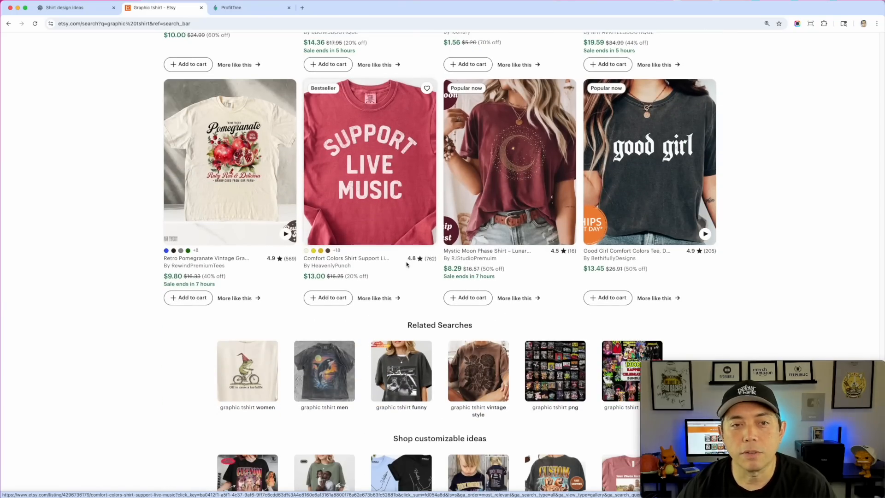
{"action": "scroll", "coordinate": [407, 264], "scroll_direction": "up", "scroll_amount": 15}
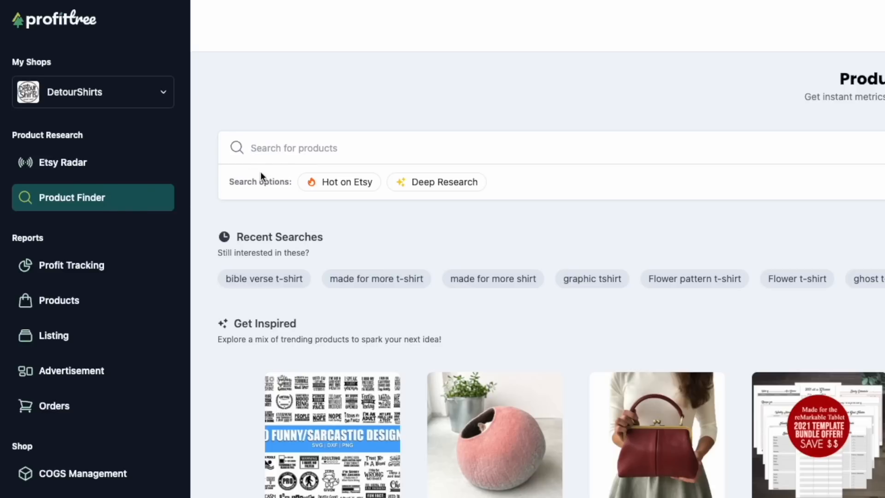
Step: Switch to ProfitTree and search its Product Finder for "Made for more bible verse shirt"
{"action": "left_click", "coordinate": [269, 155]}
{"action": "type", "text": "M"}
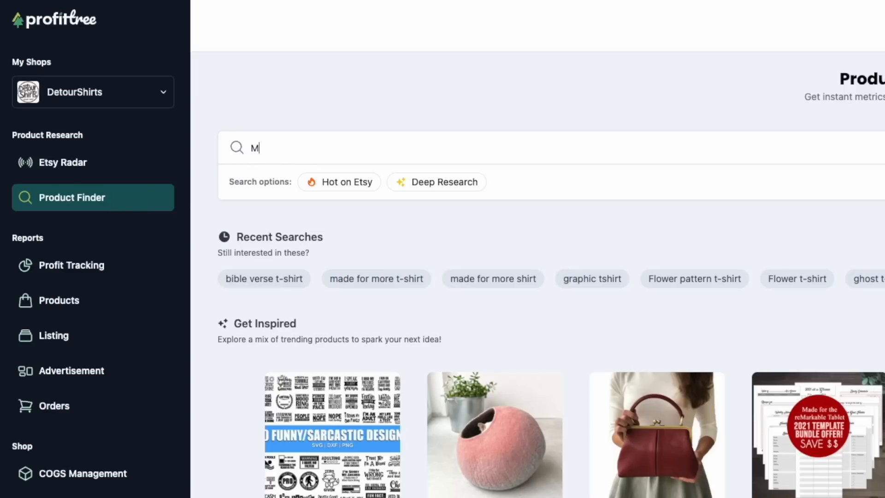
{"action": "type", "text": "ade for more bible ve"}
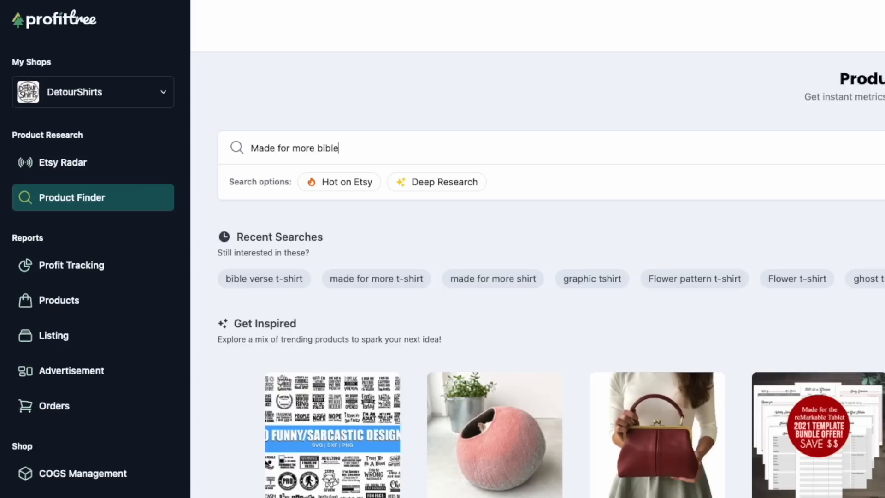
{"action": "type", "text": "rse thirt"}
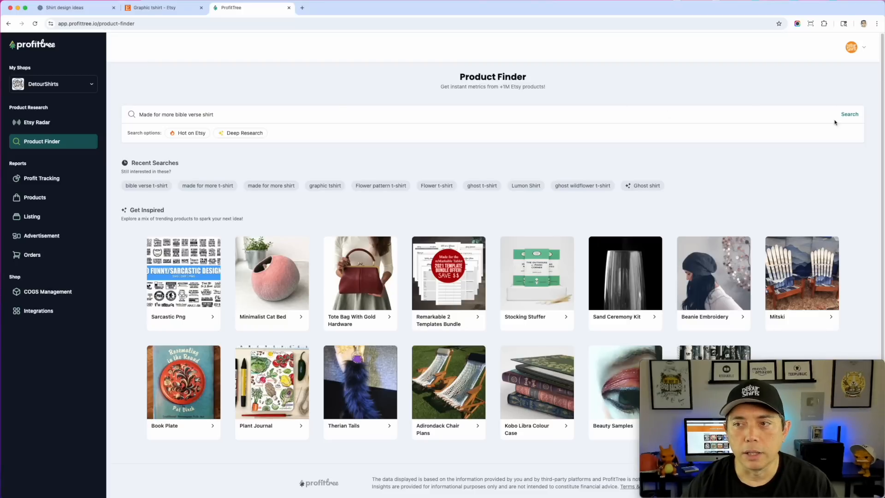
{"action": "left_click", "coordinate": [858, 115]}
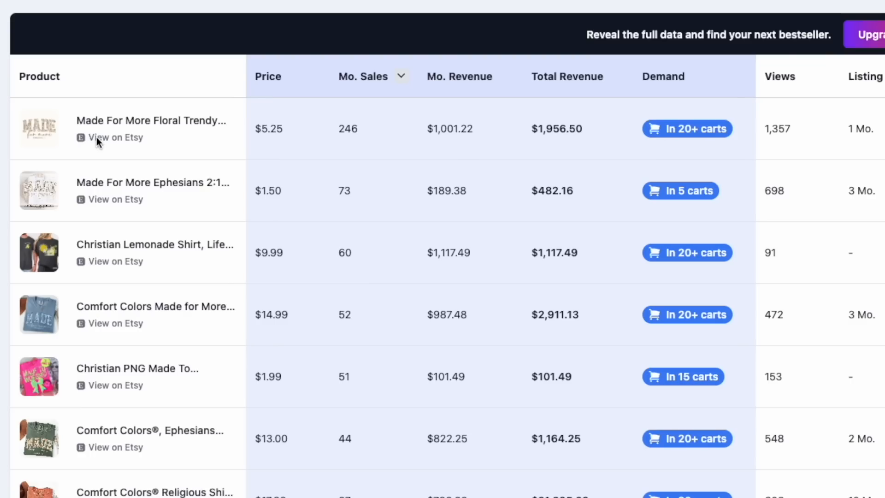
Step: View the full-size image of the $13.00 Comfort Colors Ephesians shirt in its own tab, then its Etsy listing, closing both
{"action": "scroll", "coordinate": [124, 213], "scroll_direction": "down", "scroll_amount": 3}
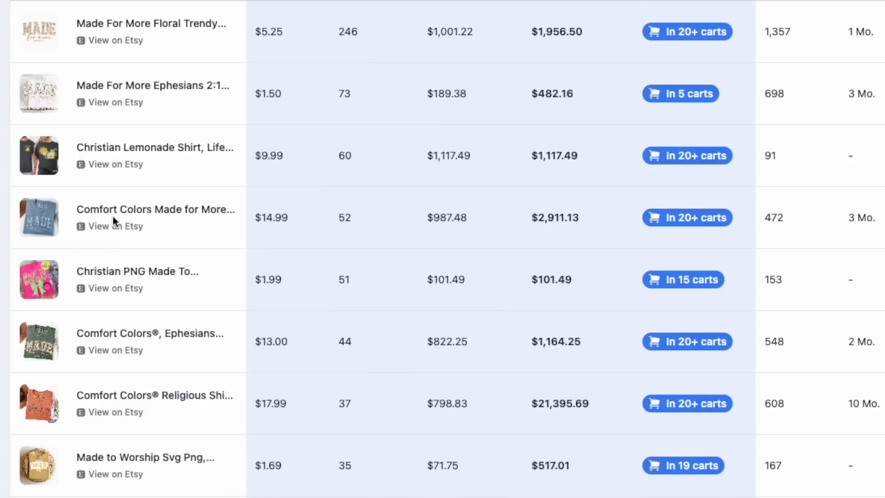
{"action": "right_click", "coordinate": [35, 217]}
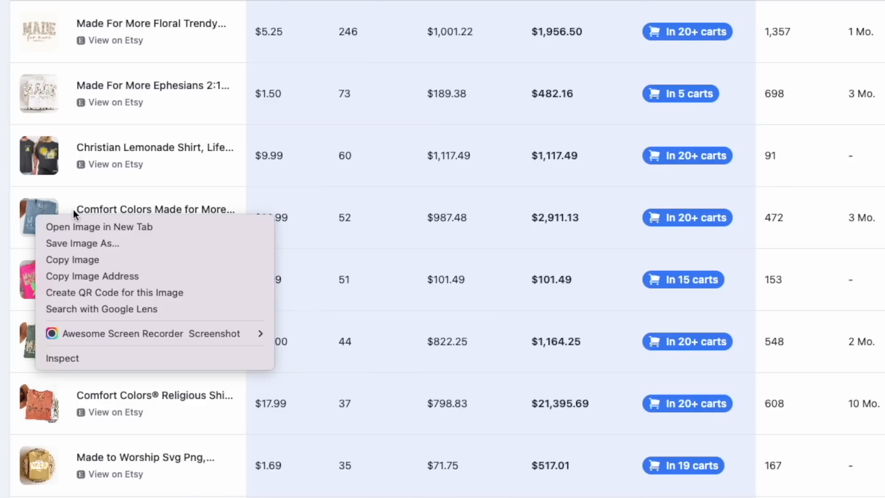
{"action": "left_click", "coordinate": [101, 200]}
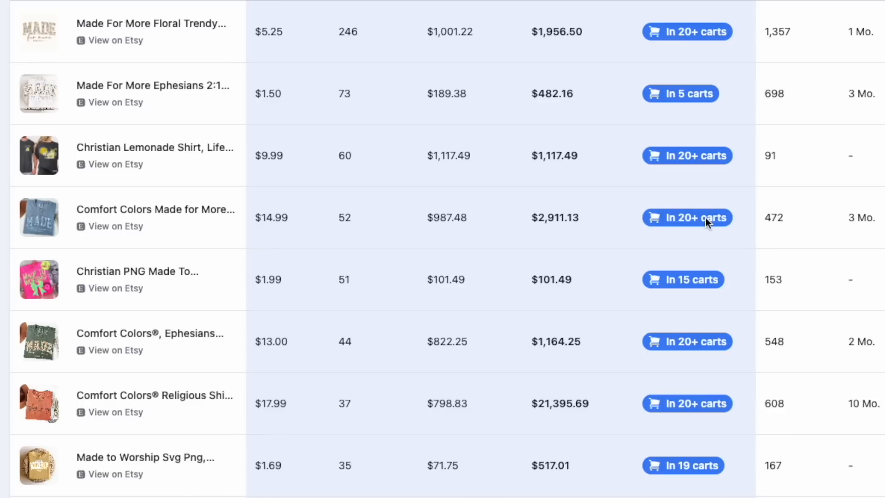
{"action": "right_click", "coordinate": [40, 340]}
{"action": "left_click", "coordinate": [52, 349]}
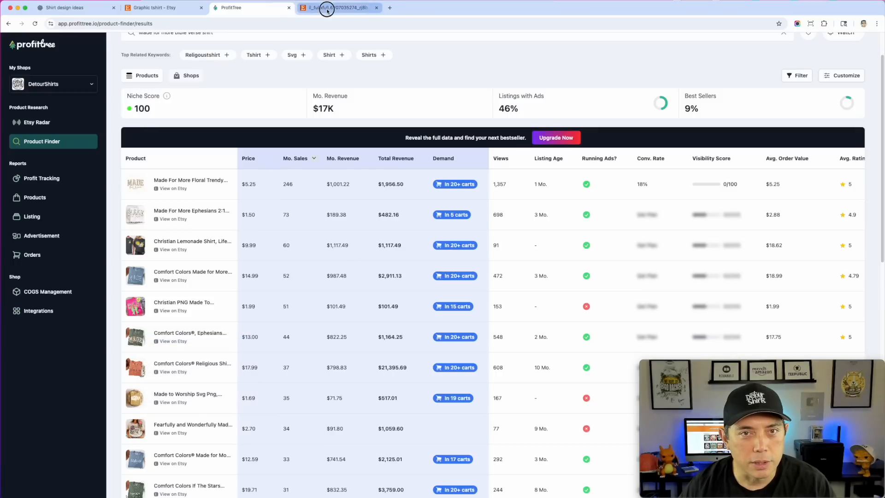
{"action": "left_click", "coordinate": [327, 11]}
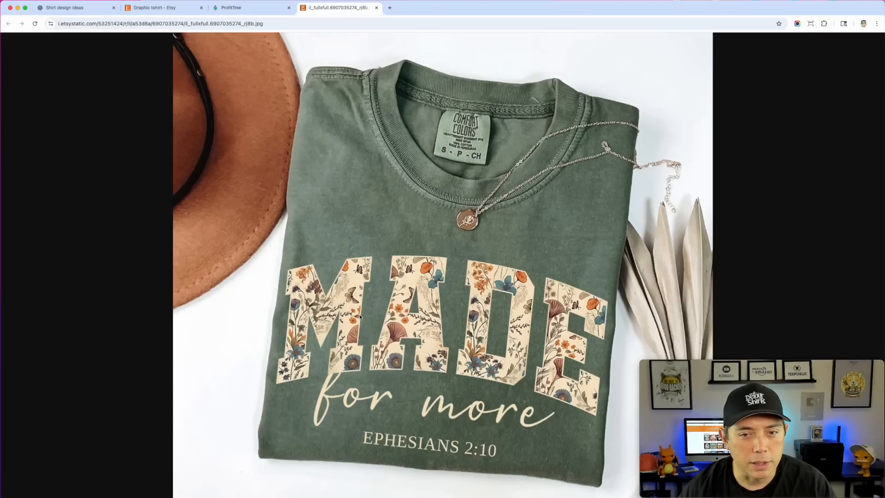
{"action": "left_click", "coordinate": [378, 8]}
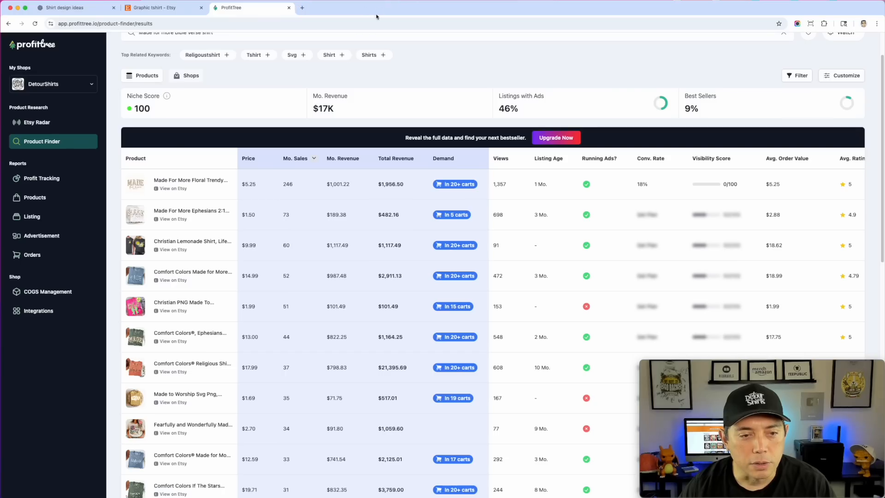
{"action": "left_click", "coordinate": [167, 342]}
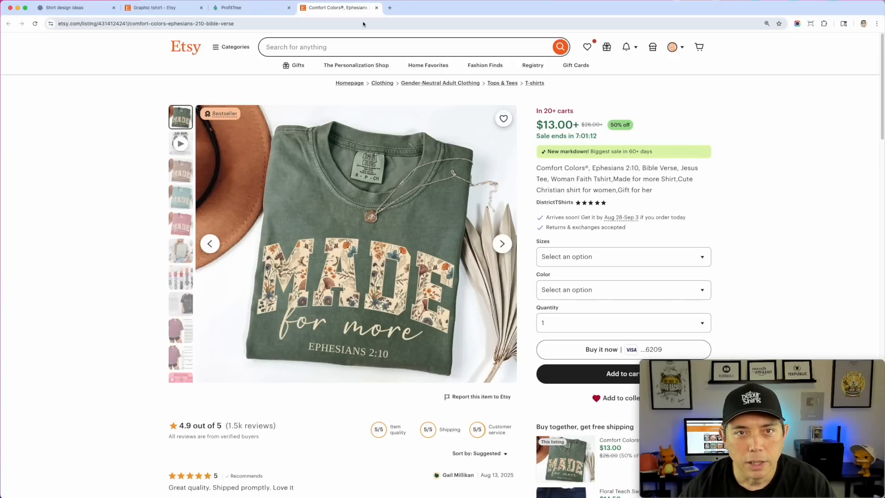
{"action": "left_click", "coordinate": [377, 7]}
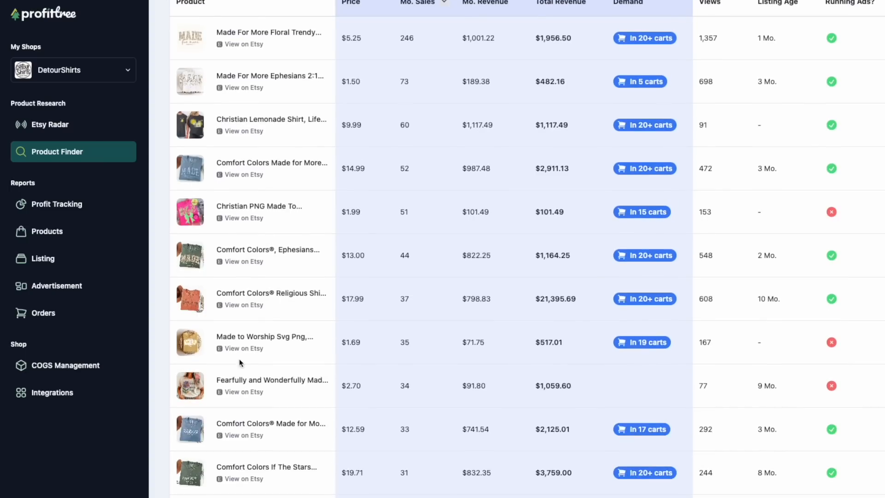
Step: Review the remaining products in the results and open the Etsy listing of the Made For More Floral Trendy design
{"action": "scroll", "coordinate": [239, 362], "scroll_direction": "down", "scroll_amount": 5}
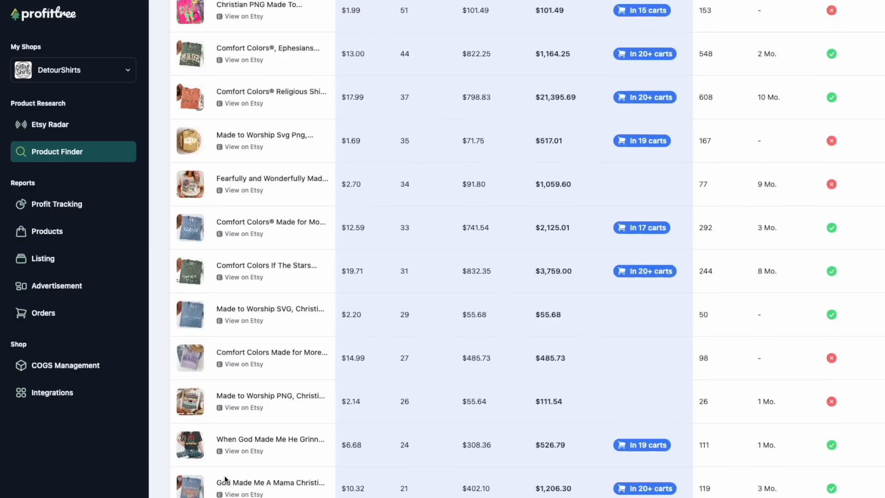
{"action": "scroll", "coordinate": [226, 480], "scroll_direction": "up", "scroll_amount": 11}
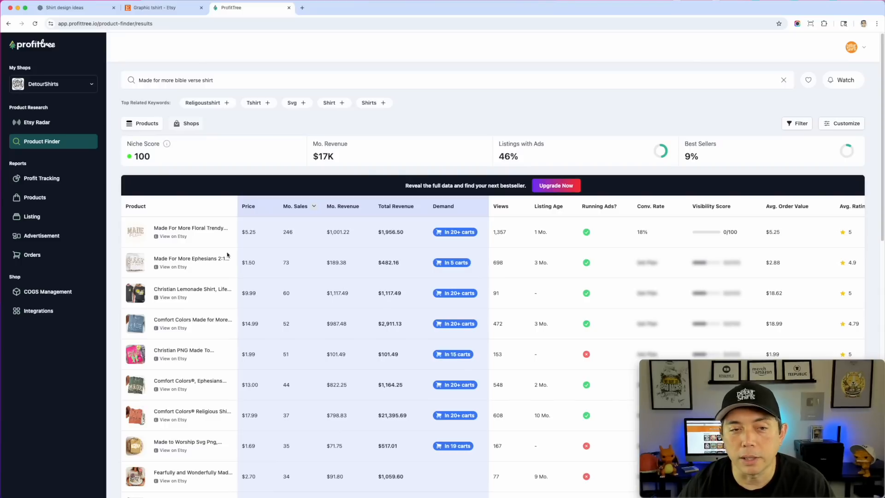
{"action": "left_click", "coordinate": [172, 237]}
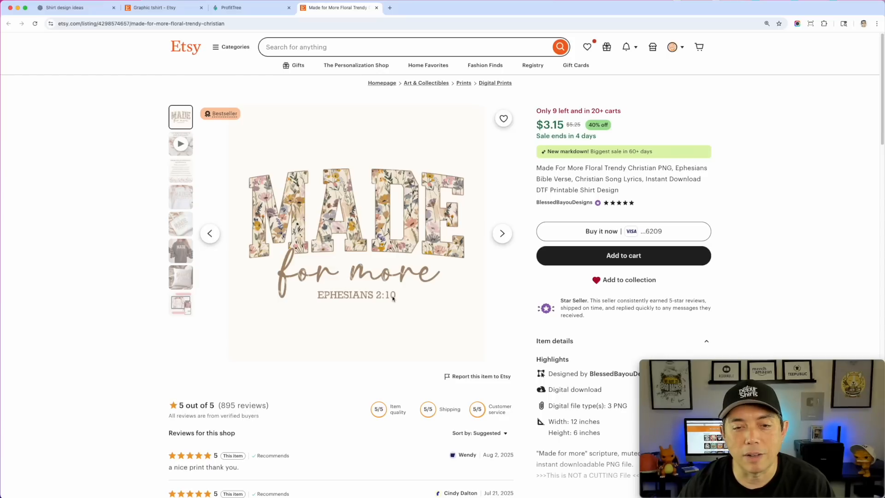
Step: Switch to the "Shirt design ideas" chat in ChatGPT and read the suggested words, phrases and scripture references
{"action": "left_click", "coordinate": [86, 10]}
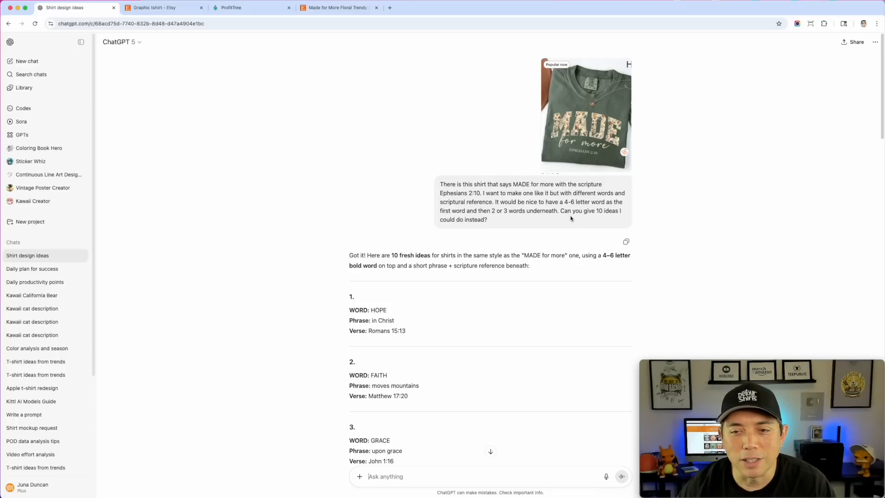
{"action": "scroll", "coordinate": [503, 271], "scroll_direction": "down", "scroll_amount": 5}
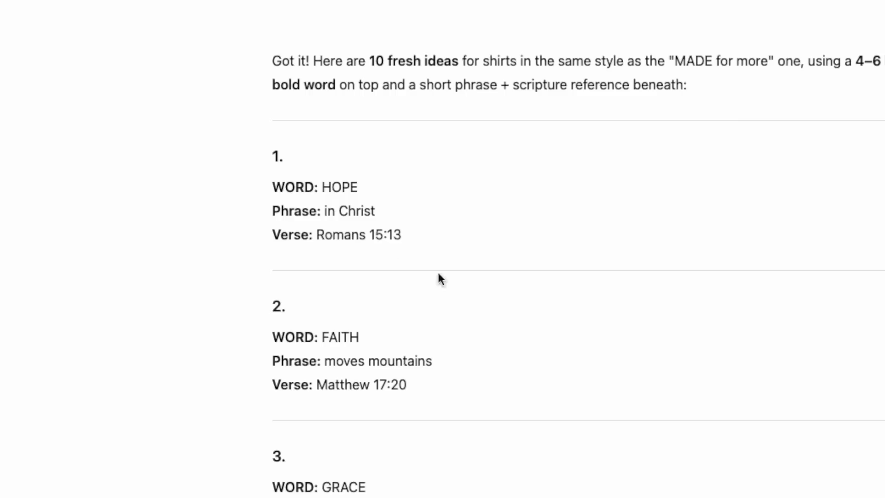
{"action": "scroll", "coordinate": [542, 455], "scroll_direction": "down", "scroll_amount": 1}
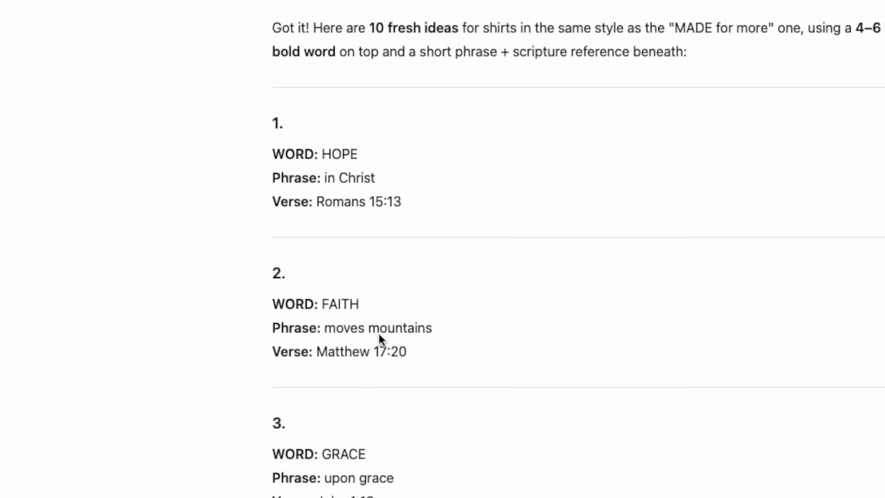
{"action": "scroll", "coordinate": [379, 333], "scroll_direction": "down", "scroll_amount": 6}
{"action": "scroll", "coordinate": [549, 441], "scroll_direction": "down", "scroll_amount": 4}
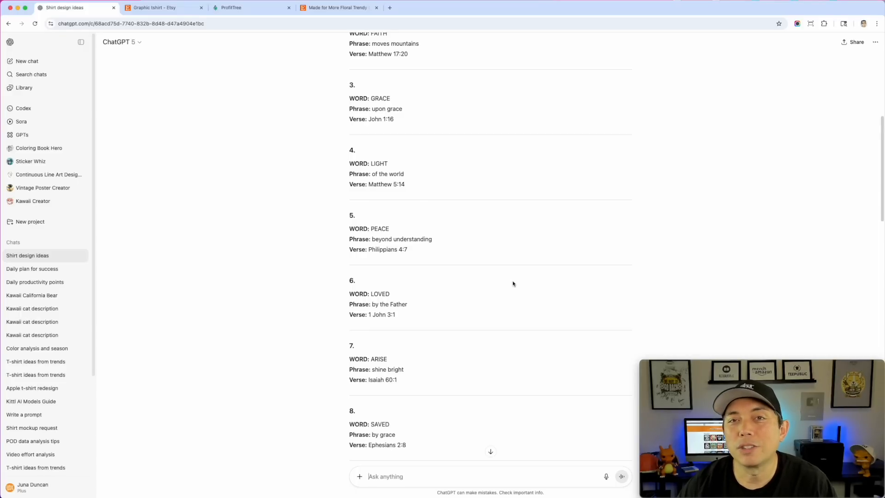
{"action": "scroll", "coordinate": [513, 284], "scroll_direction": "down", "scroll_amount": 1}
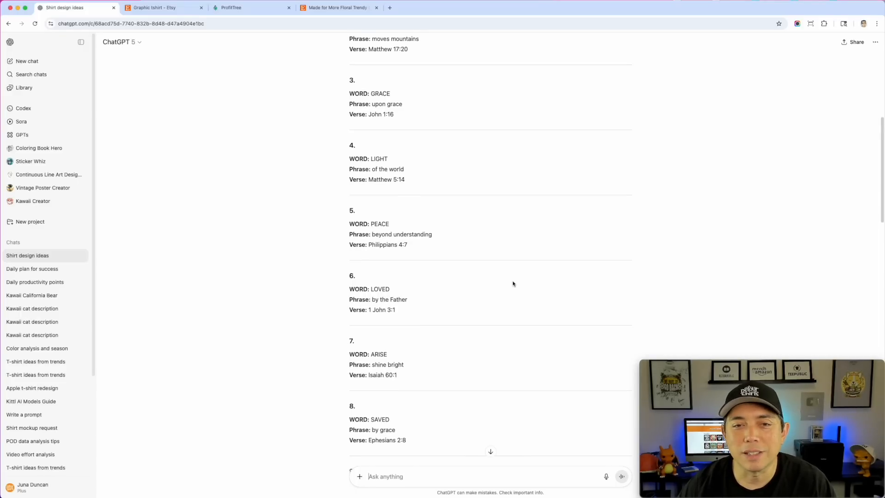
{"action": "scroll", "coordinate": [513, 284], "scroll_direction": "down", "scroll_amount": 12}
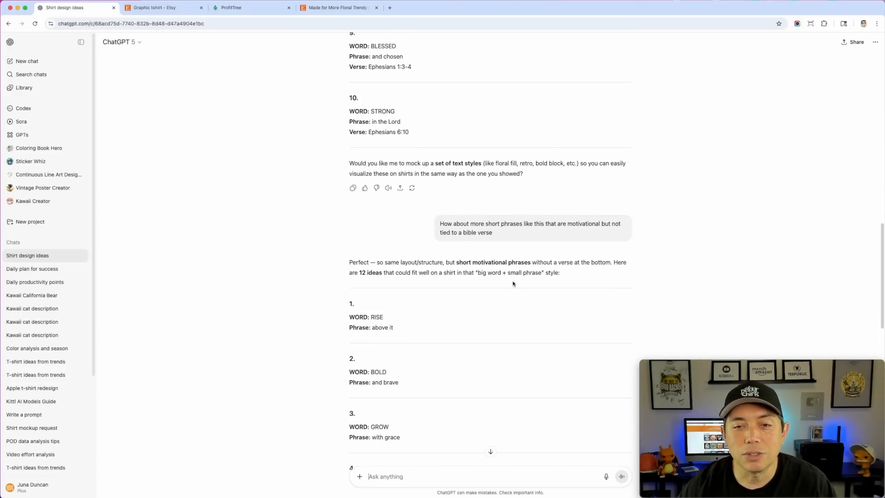
Step: Read the motivational shirt phrases without Bible verses, and return to the original prompt with the shirt image
{"action": "scroll", "coordinate": [513, 283], "scroll_direction": "down", "scroll_amount": 3}
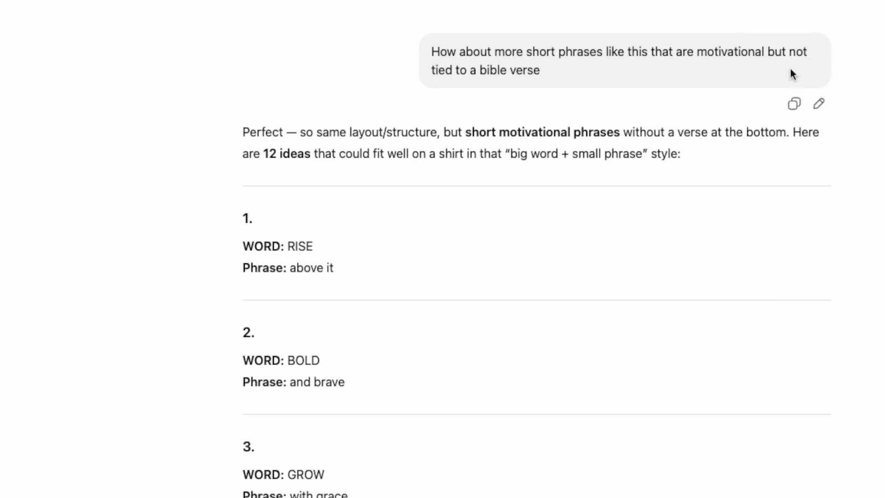
{"action": "scroll", "coordinate": [549, 355], "scroll_direction": "down", "scroll_amount": 6}
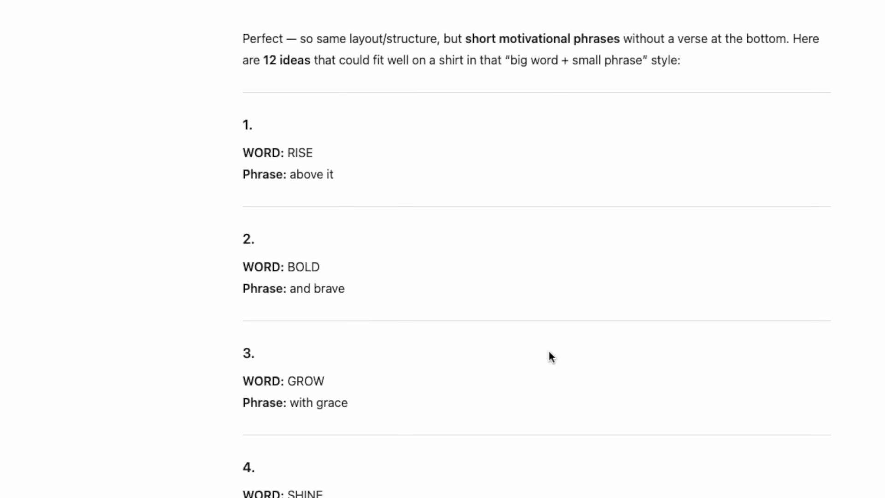
{"action": "scroll", "coordinate": [549, 352], "scroll_direction": "down", "scroll_amount": 3}
{"action": "scroll", "coordinate": [550, 352], "scroll_direction": "down", "scroll_amount": 2}
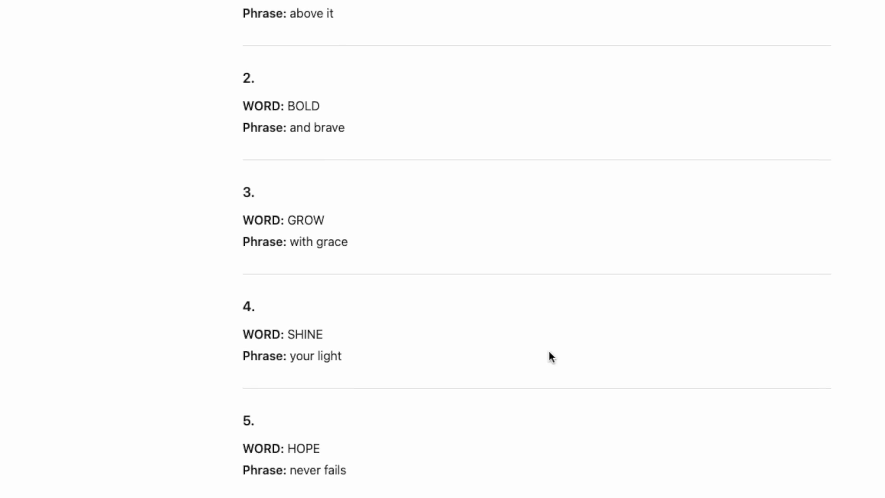
{"action": "scroll", "coordinate": [550, 356], "scroll_direction": "down", "scroll_amount": 2}
{"action": "scroll", "coordinate": [550, 356], "scroll_direction": "down", "scroll_amount": 4}
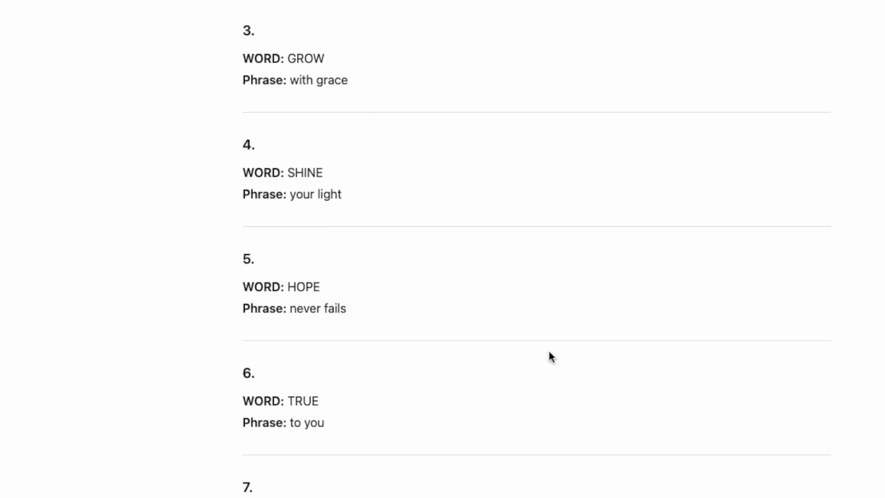
{"action": "scroll", "coordinate": [475, 361], "scroll_direction": "down", "scroll_amount": 10}
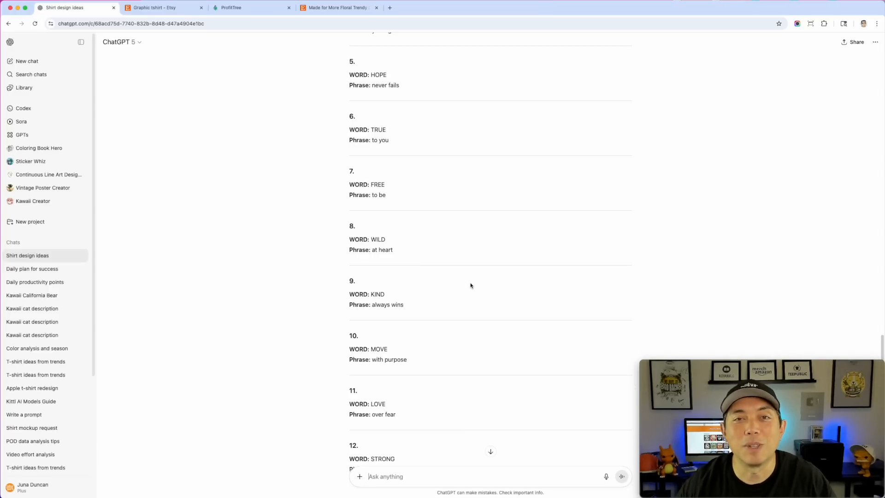
{"action": "scroll", "coordinate": [497, 258], "scroll_direction": "down", "scroll_amount": 4}
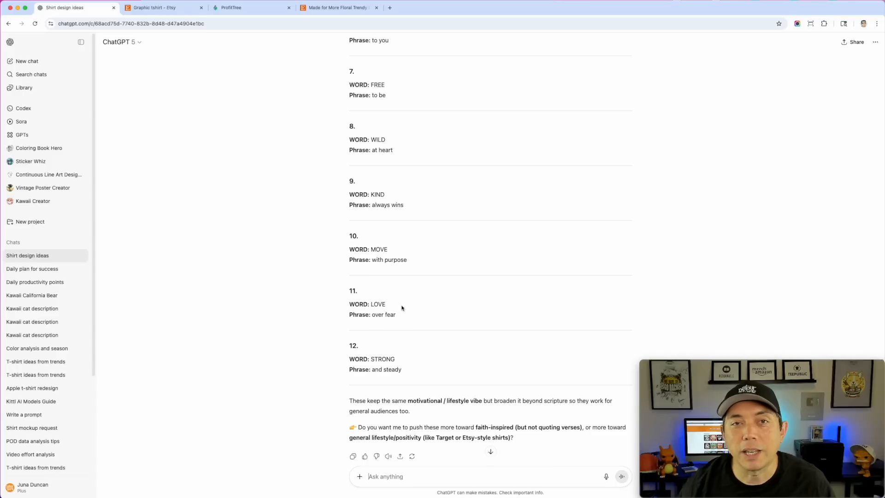
{"action": "scroll", "coordinate": [480, 185], "scroll_direction": "up", "scroll_amount": 10}
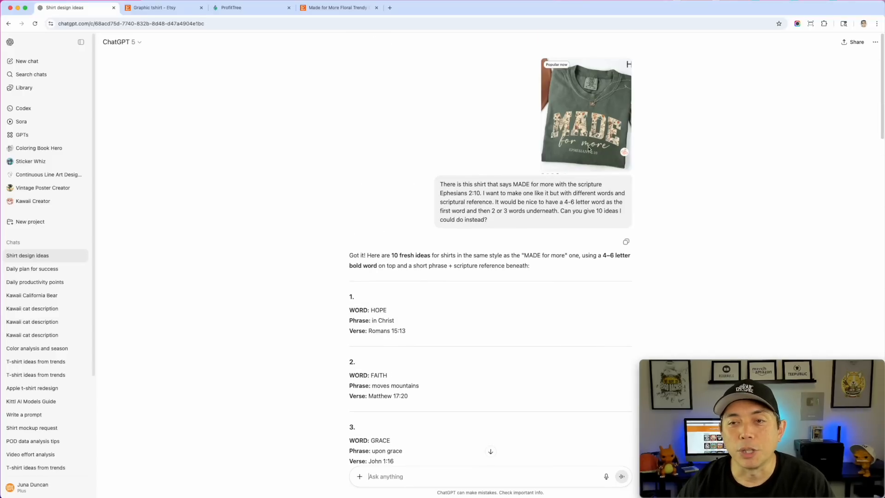
Step: Read through the ten scripture-based word and phrase ideas in the chat, returning to the first ones
{"action": "scroll", "coordinate": [484, 345], "scroll_direction": "down", "scroll_amount": 8}
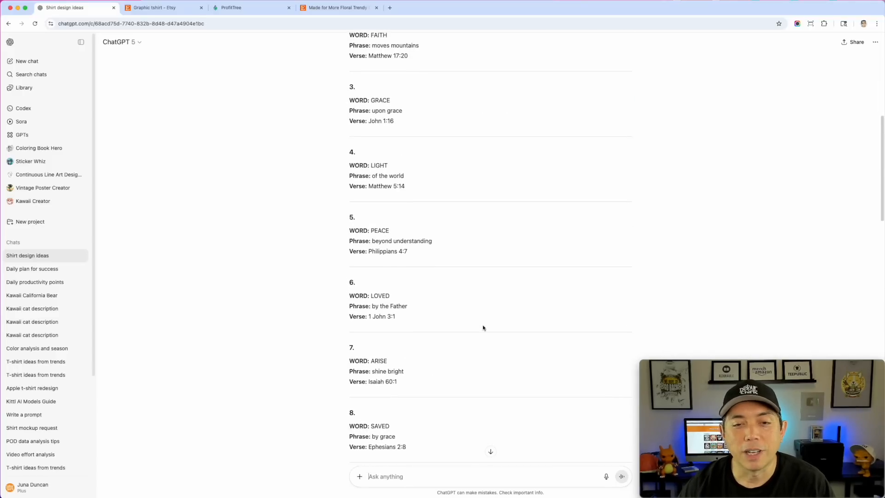
{"action": "scroll", "coordinate": [483, 327], "scroll_direction": "down", "scroll_amount": 5}
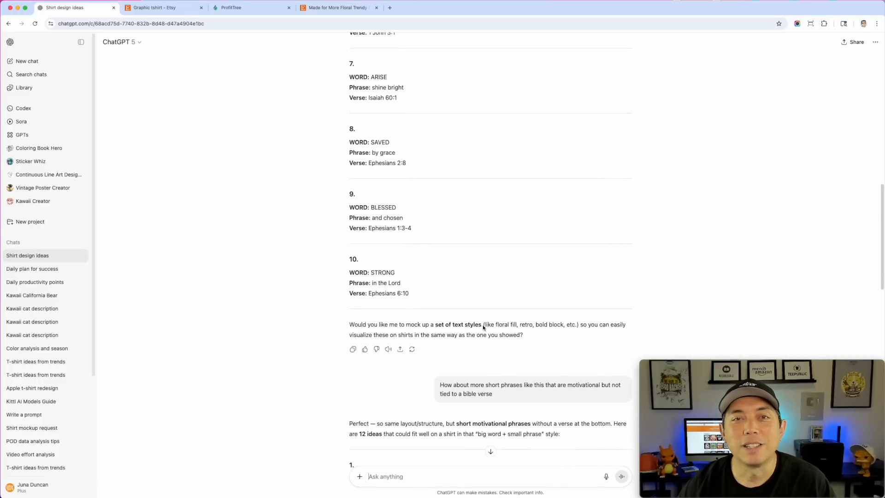
{"action": "scroll", "coordinate": [482, 323], "scroll_direction": "down", "scroll_amount": 3}
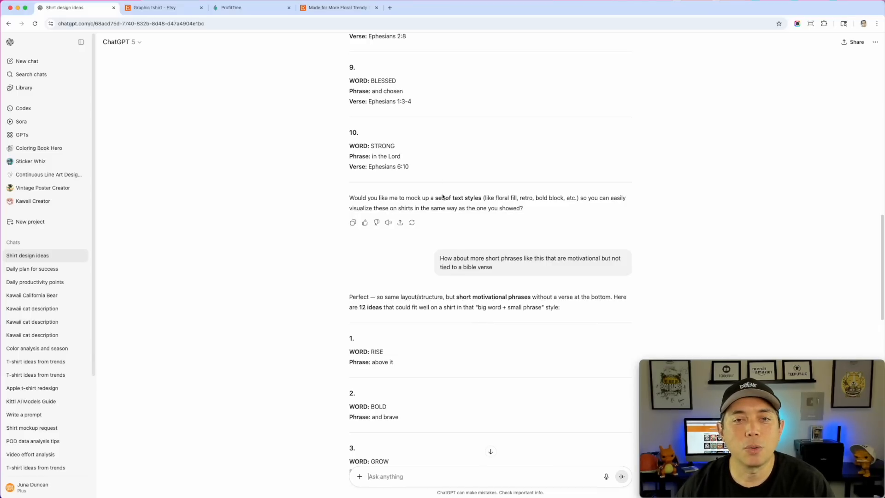
{"action": "scroll", "coordinate": [442, 197], "scroll_direction": "up", "scroll_amount": 3}
{"action": "scroll", "coordinate": [443, 197], "scroll_direction": "up", "scroll_amount": 10}
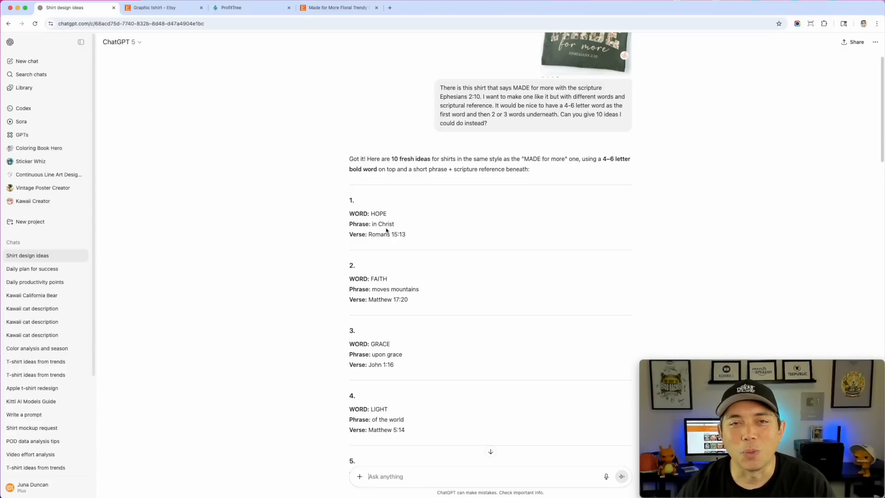
{"action": "scroll", "coordinate": [395, 234], "scroll_direction": "up", "scroll_amount": 1}
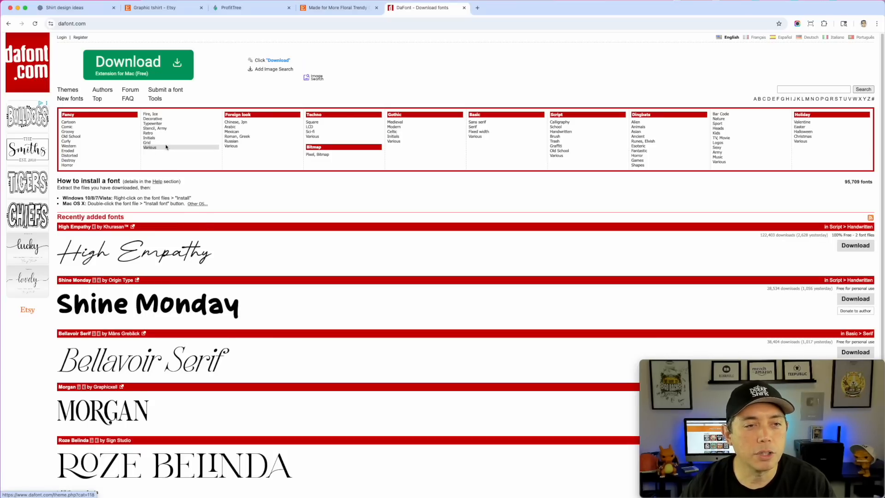
Step: On DaFont, browse the Fancy > Old School fonts, then look through the Script > Calligraphy fonts
{"action": "left_click", "coordinate": [76, 137]}
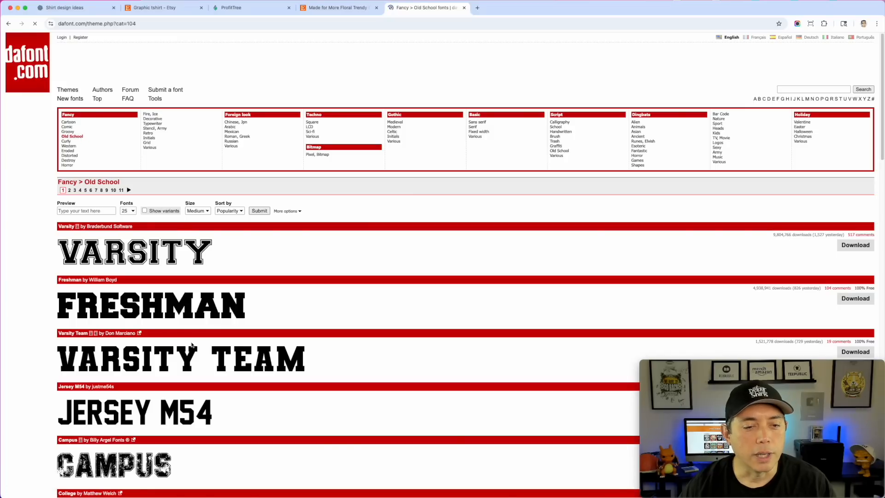
{"action": "scroll", "coordinate": [232, 359], "scroll_direction": "down", "scroll_amount": 1}
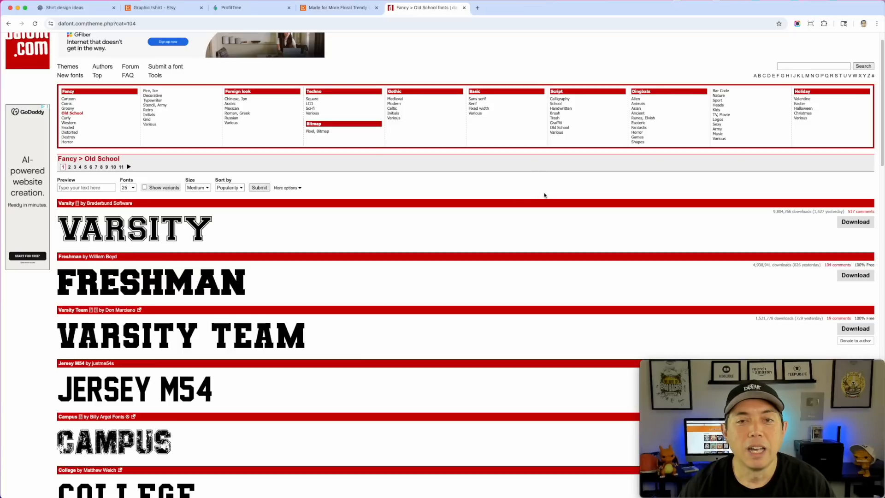
{"action": "left_click", "coordinate": [559, 99]}
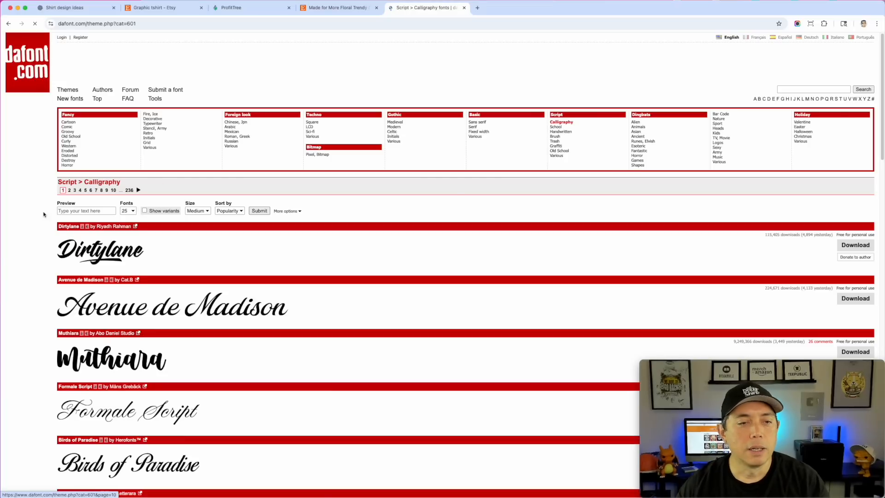
{"action": "scroll", "coordinate": [230, 278], "scroll_direction": "down", "scroll_amount": 10}
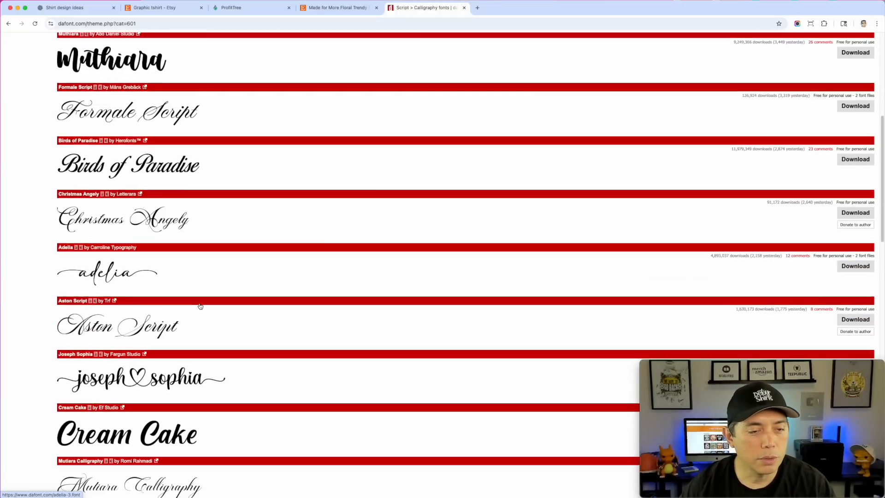
{"action": "scroll", "coordinate": [200, 305], "scroll_direction": "down", "scroll_amount": 8}
{"action": "scroll", "coordinate": [198, 306], "scroll_direction": "up", "scroll_amount": 18}
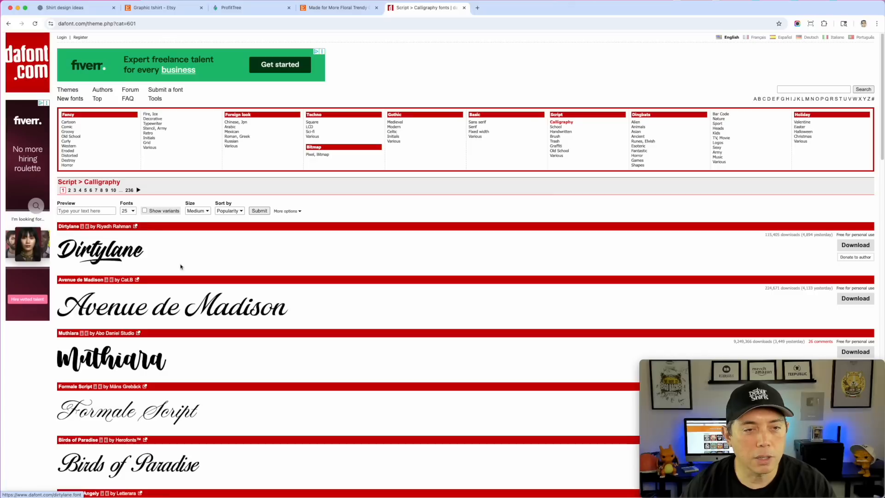
Step: Filter the Calligraphy fonts to Public domain / GPL / OFL and 100% Free licences and review the results
{"action": "left_click", "coordinate": [298, 212]}
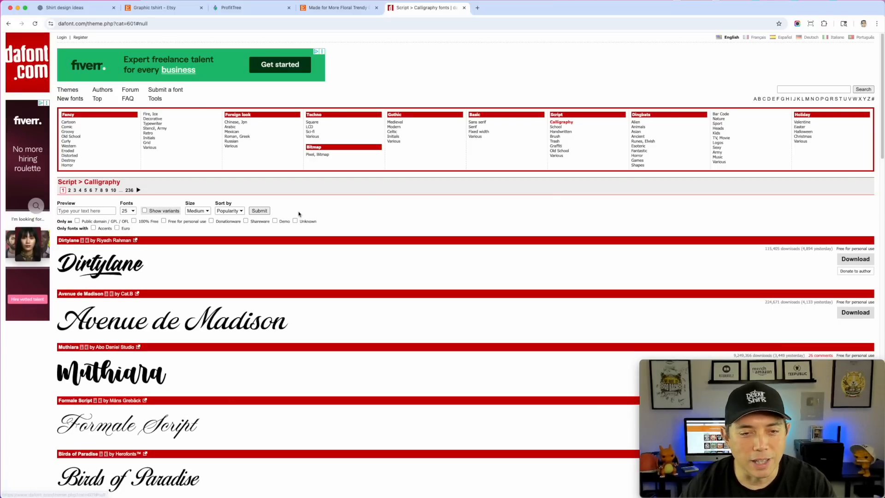
{"action": "left_click", "coordinate": [134, 221]}
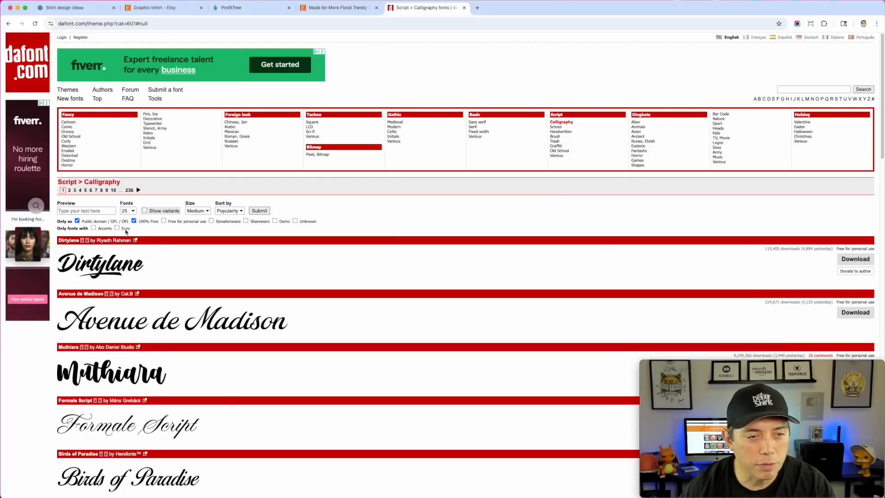
{"action": "left_click", "coordinate": [259, 211]}
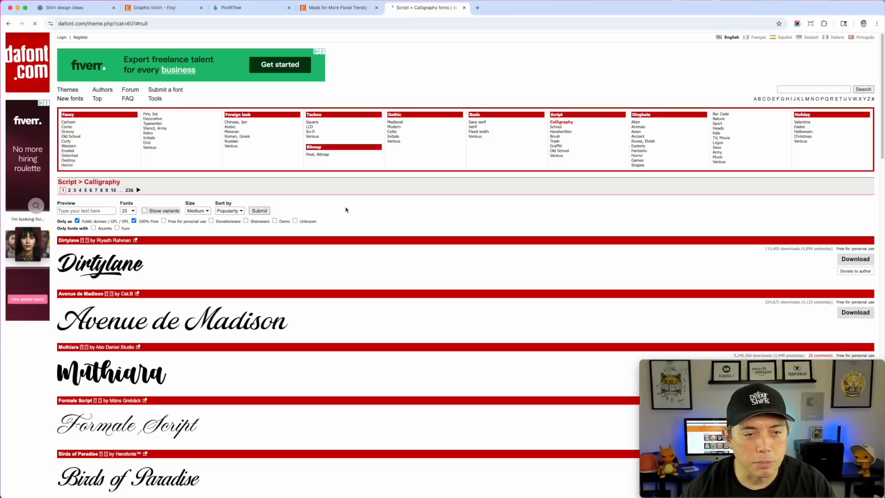
{"action": "scroll", "coordinate": [212, 318], "scroll_direction": "down", "scroll_amount": 1}
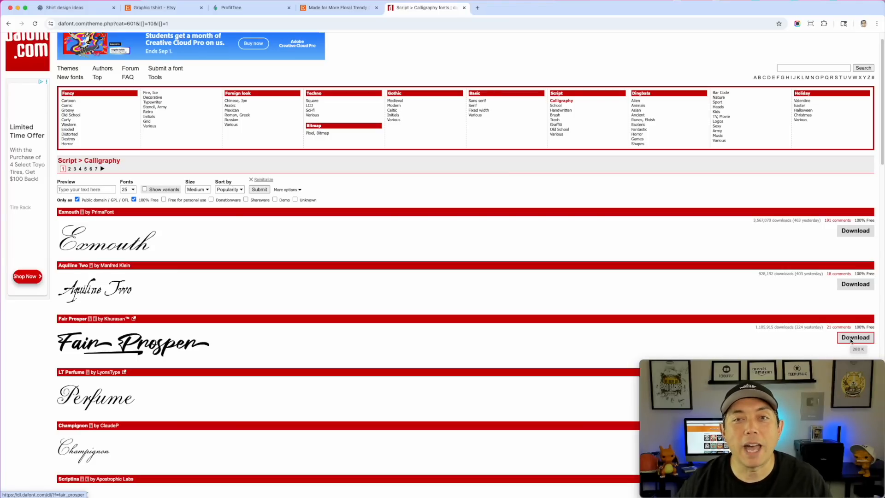
Step: In a new tab, search Creative Fabrica for "WILDFLOWER PATTERN" and open the Seamless Spring Wildflower Pattern Paper product
{"action": "left_click", "coordinate": [477, 9]}
{"action": "left_click", "coordinate": [308, 108]}
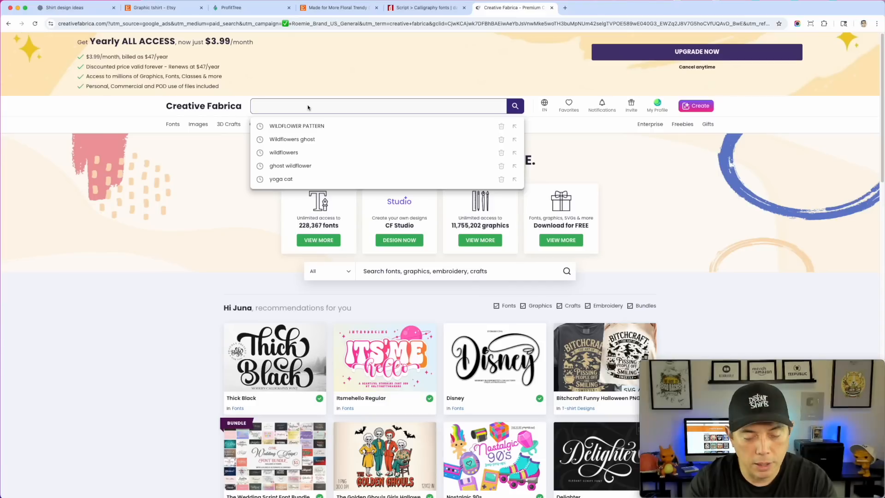
{"action": "left_click", "coordinate": [299, 130]}
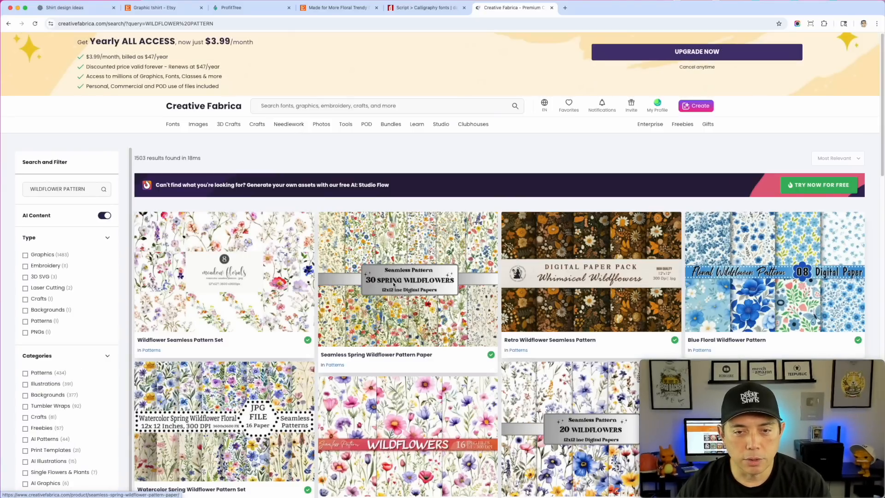
{"action": "left_click", "coordinate": [395, 283]}
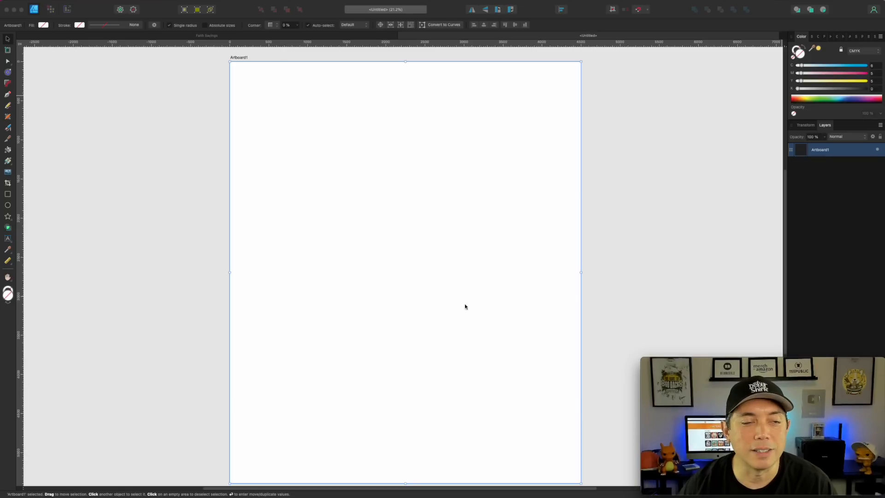
Step: In Affinity Designer 2, add the art text "Hope" in Varsity Team Bold and enlarge it to about 454.5 pt near the artboard's upper edge
{"action": "left_click", "coordinate": [8, 239]}
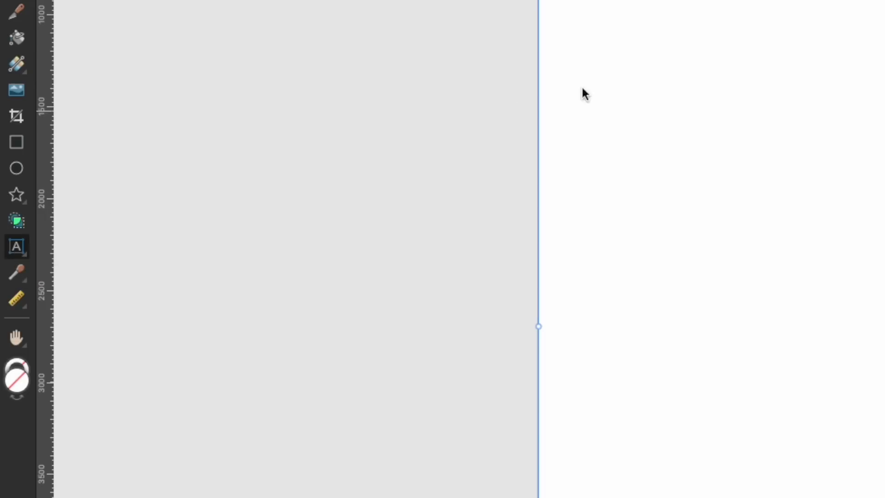
{"action": "left_click", "coordinate": [595, 74]}
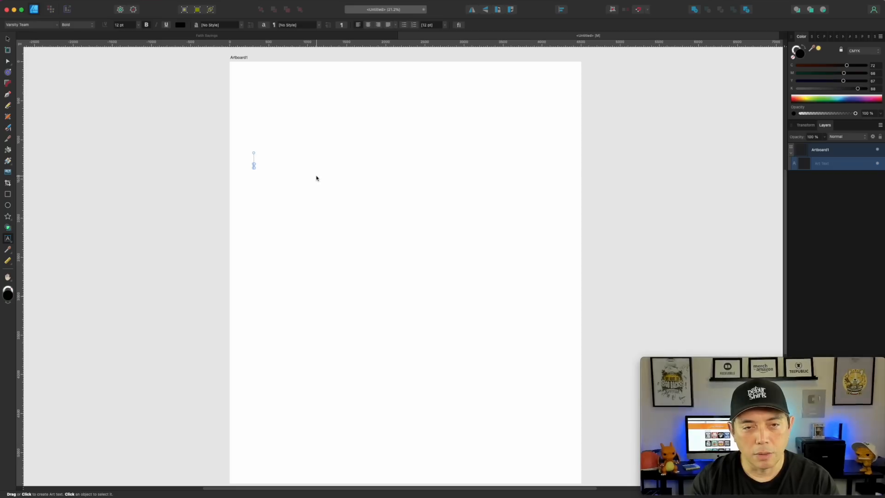
{"action": "type", "text": "Hope"}
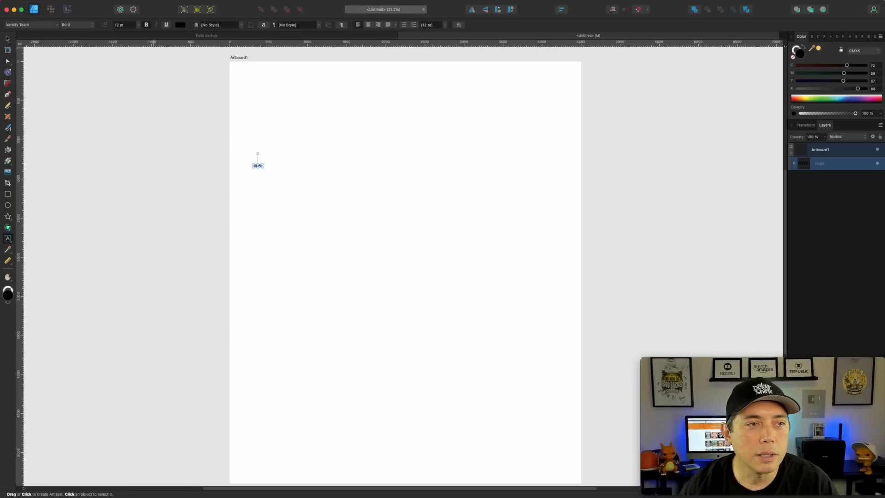
{"action": "key", "text": "Escape"}
{"action": "left_click_drag", "start_coordinate": [264, 171], "coordinate": [555, 308]}
{"action": "left_click_drag", "start_coordinate": [447, 224], "coordinate": [423, 161]}
Step: Tighten the kerning in HOPE between P and E, O and P, and H and O
{"action": "key", "text": "t"}
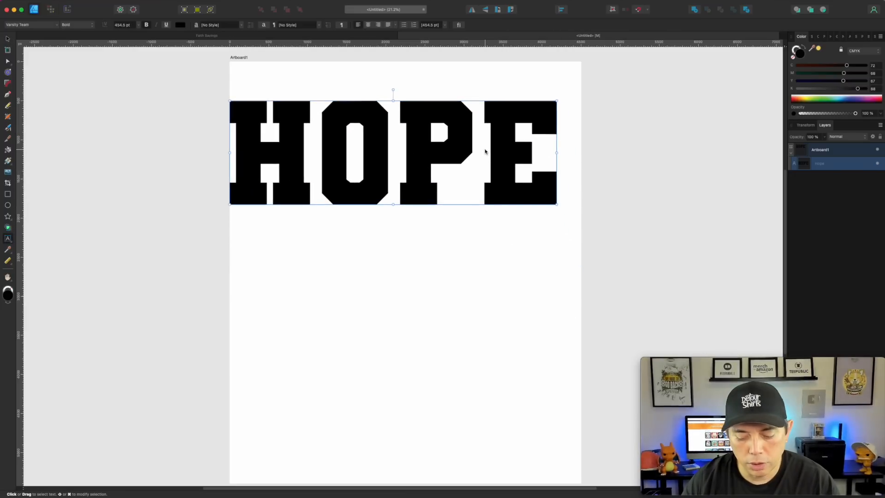
{"action": "key", "text": "alt+Left"}
{"action": "key", "text": "alt+Left"}
{"action": "key", "text": "alt+Left"}
{"action": "key", "text": "alt+Left"}
{"action": "key", "text": "alt+Left"}
{"action": "key", "text": "alt+Left"}
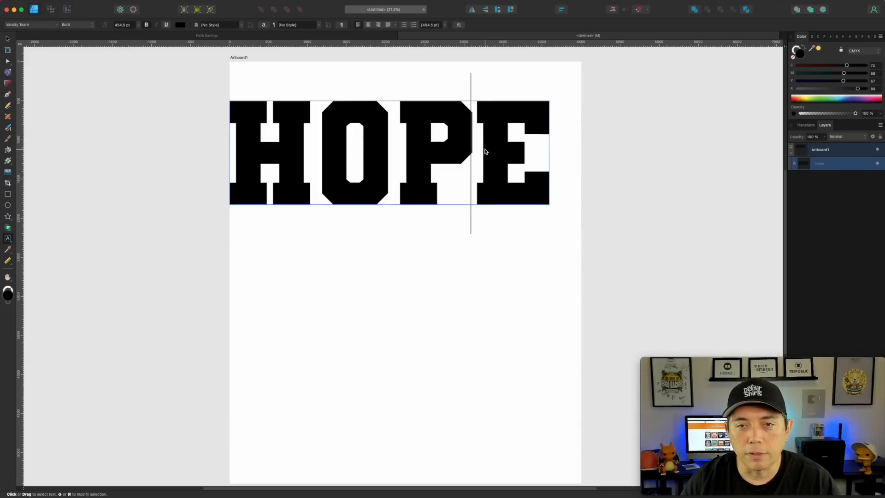
{"action": "key", "text": "Left"}
{"action": "key", "text": "alt+Left"}
{"action": "key", "text": "alt+Left"}
{"action": "key", "text": "alt+Left"}
{"action": "key", "text": "alt+Left"}
{"action": "key", "text": "Left"}
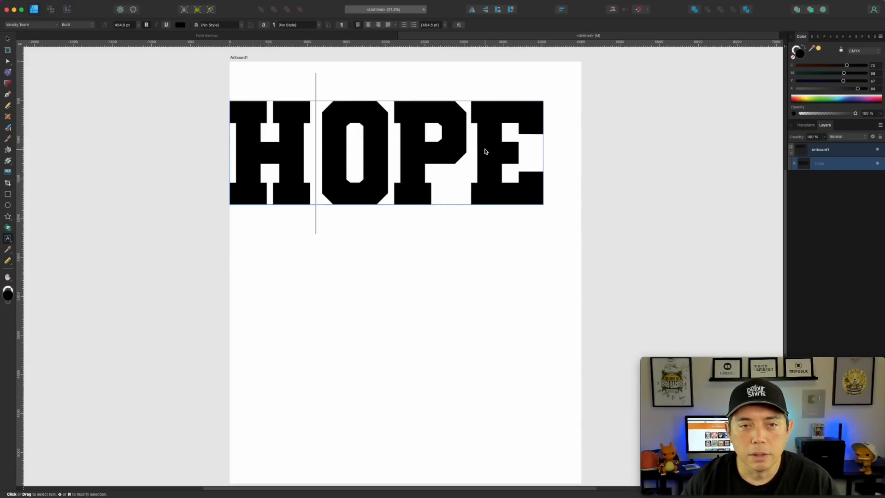
{"action": "key", "text": "alt+Left"}
{"action": "key", "text": "alt+Left"}
{"action": "key", "text": "alt+Left"}
{"action": "key", "text": "alt+Left"}
{"action": "key", "text": "Escape"}
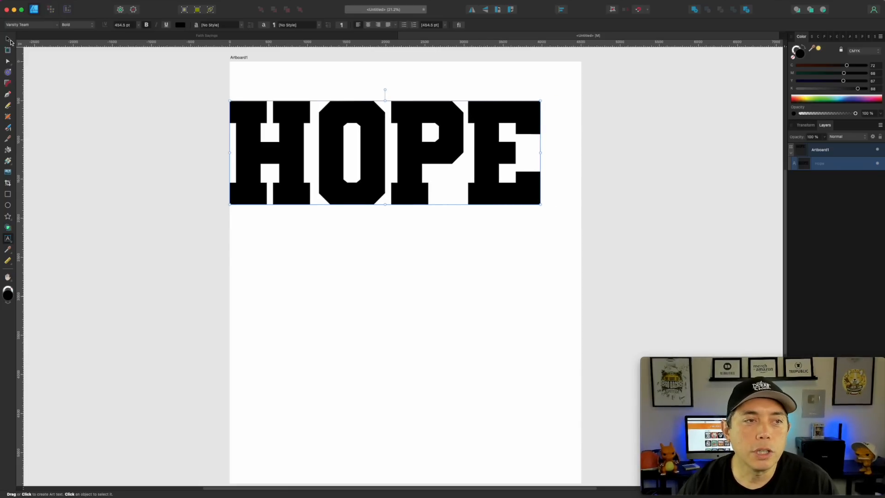
Step: Centre the HOPE text horizontally in the upper part of the artboard and apply a Quad warp group to it
{"action": "left_click", "coordinate": [9, 40]}
{"action": "left_click_drag", "start_coordinate": [379, 165], "coordinate": [400, 190]}
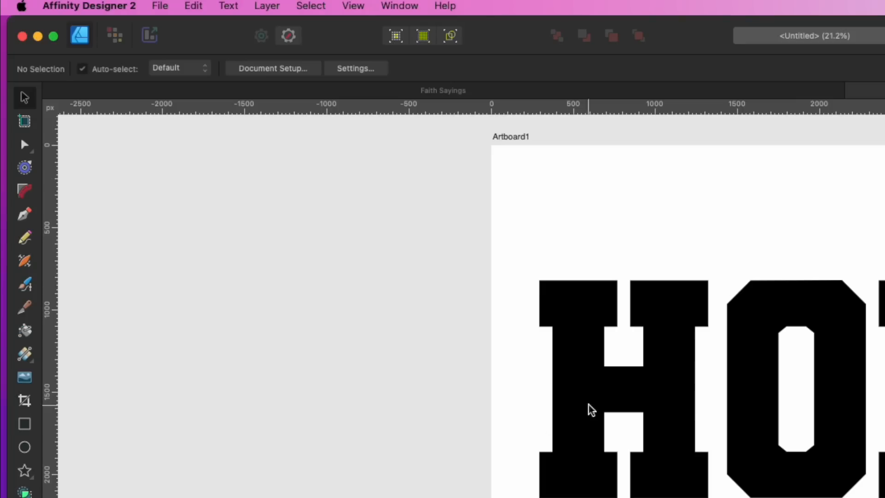
{"action": "left_click", "coordinate": [660, 384]}
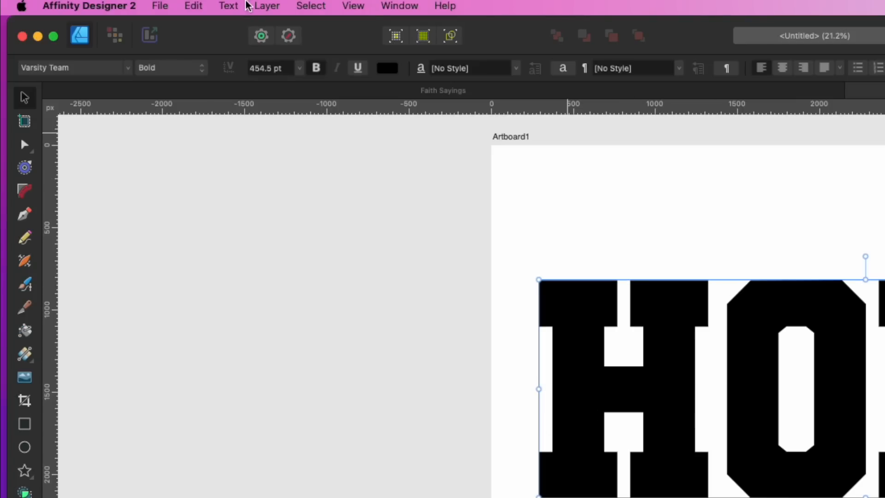
{"action": "left_click", "coordinate": [260, 6]}
{"action": "mouse_move", "coordinate": [261, 92]}
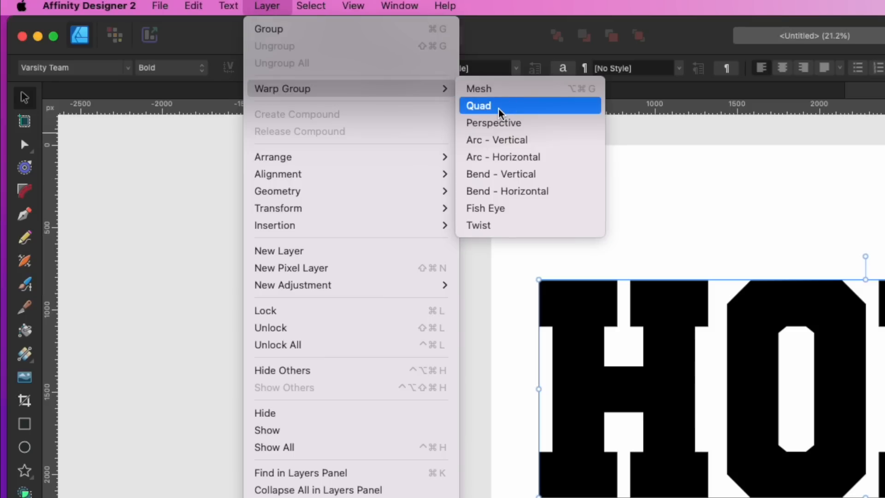
{"action": "left_click", "coordinate": [499, 113]}
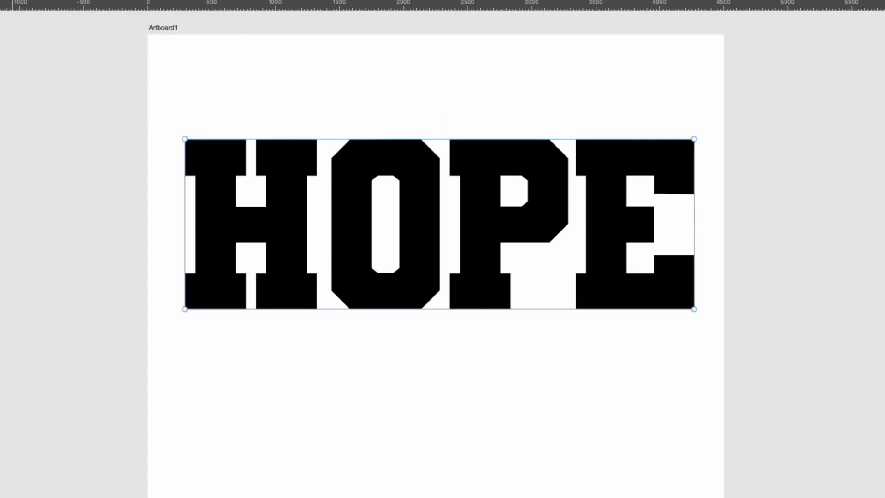
Step: Add warp nodes at the middle of HOPE's upper and lower edges and raise both equally to arch the word
{"action": "left_click", "coordinate": [423, 139]}
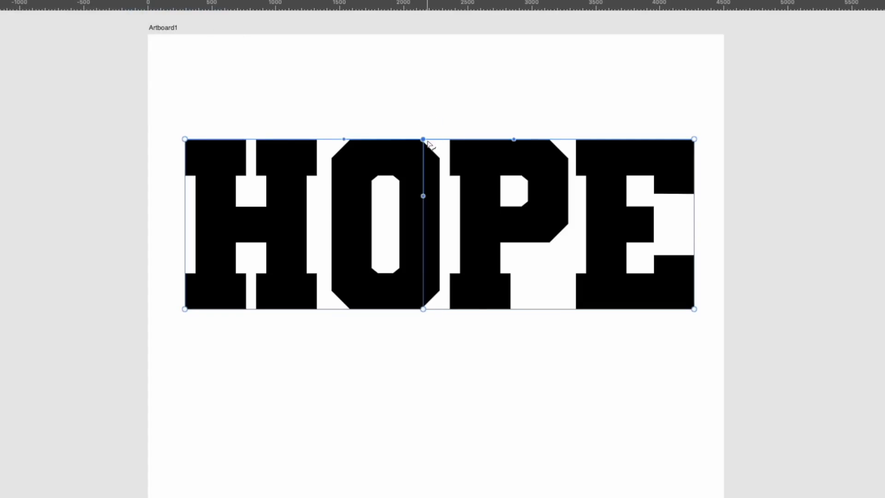
{"action": "left_click", "coordinate": [424, 309]}
{"action": "left_click_drag", "start_coordinate": [423, 309], "coordinate": [425, 246]}
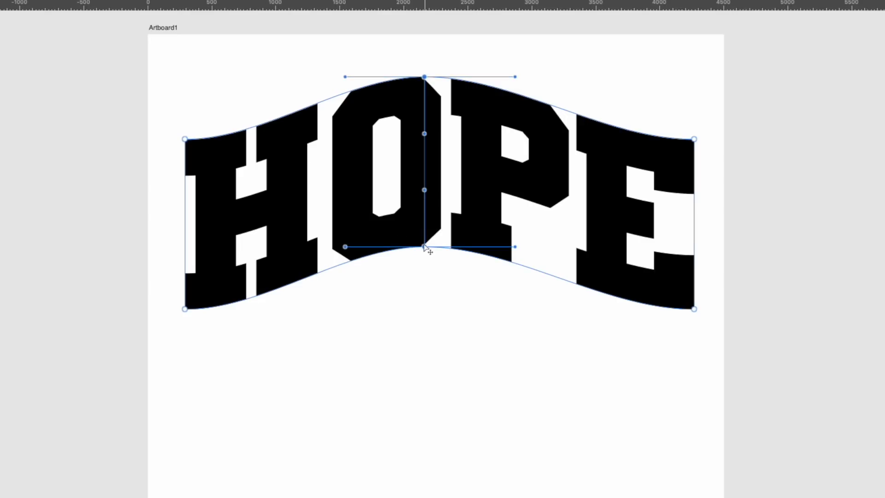
Step: Raise the curve handles of all four corner nodes to smooth HOPE into an even arch, then deselect the warp
{"action": "left_click", "coordinate": [185, 140]}
{"action": "left_click_drag", "start_coordinate": [258, 140], "coordinate": [264, 103]}
{"action": "left_click", "coordinate": [185, 309]}
{"action": "left_click_drag", "start_coordinate": [264, 309], "coordinate": [261, 281]}
{"action": "left_click", "coordinate": [694, 138]}
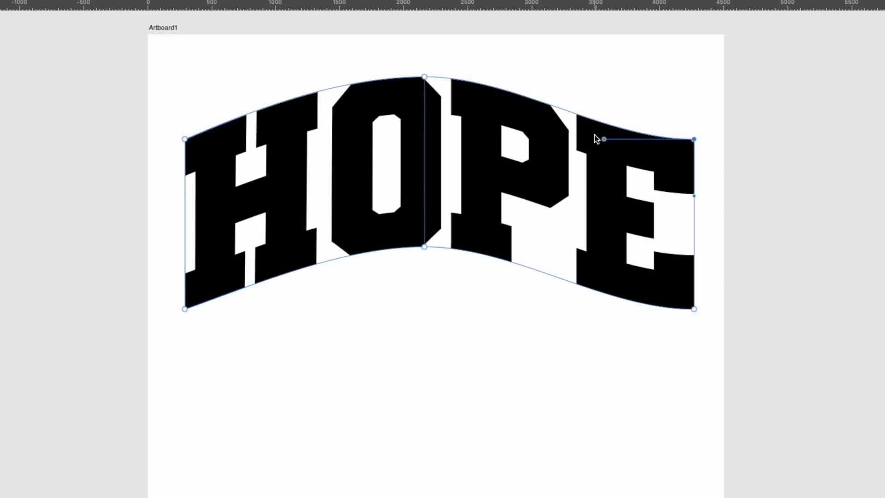
{"action": "left_click_drag", "start_coordinate": [604, 141], "coordinate": [604, 111]}
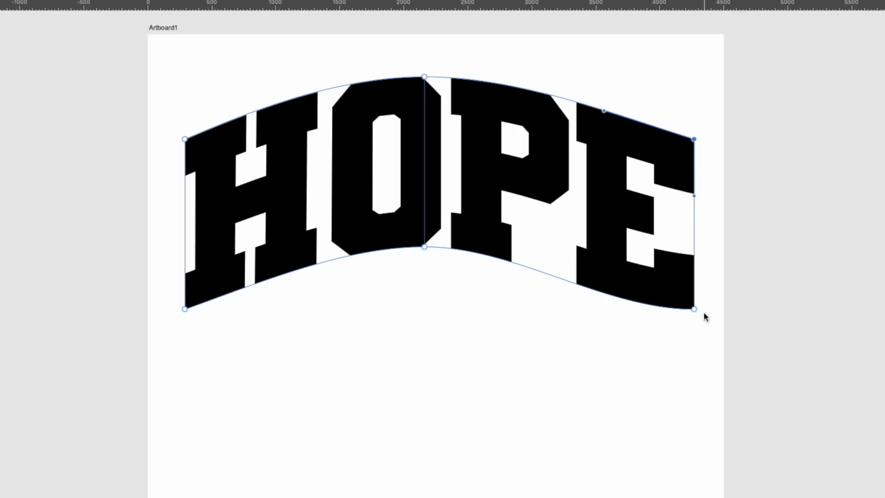
{"action": "left_click", "coordinate": [694, 308]}
{"action": "left_click_drag", "start_coordinate": [605, 310], "coordinate": [614, 279]}
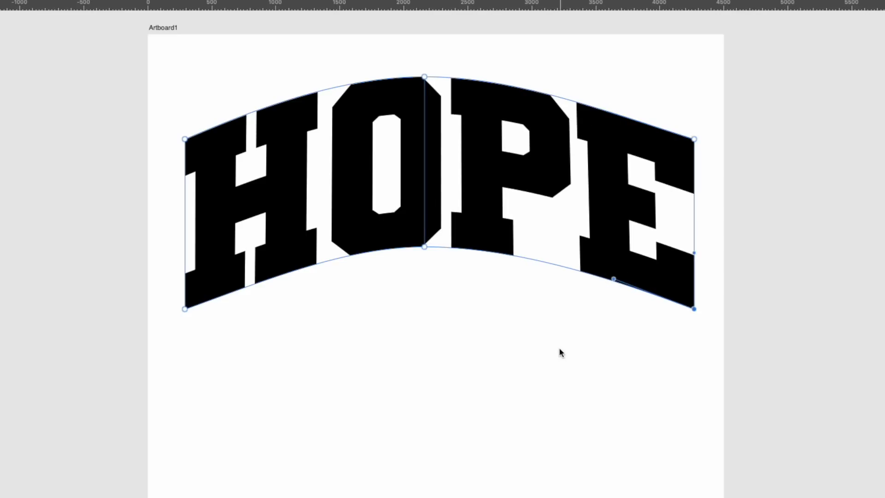
{"action": "left_click", "coordinate": [559, 352]}
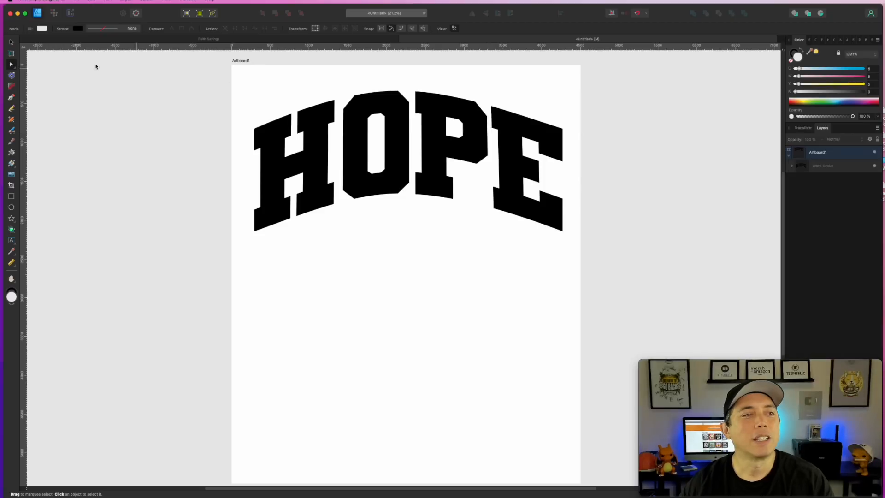
{"action": "key", "text": "v"}
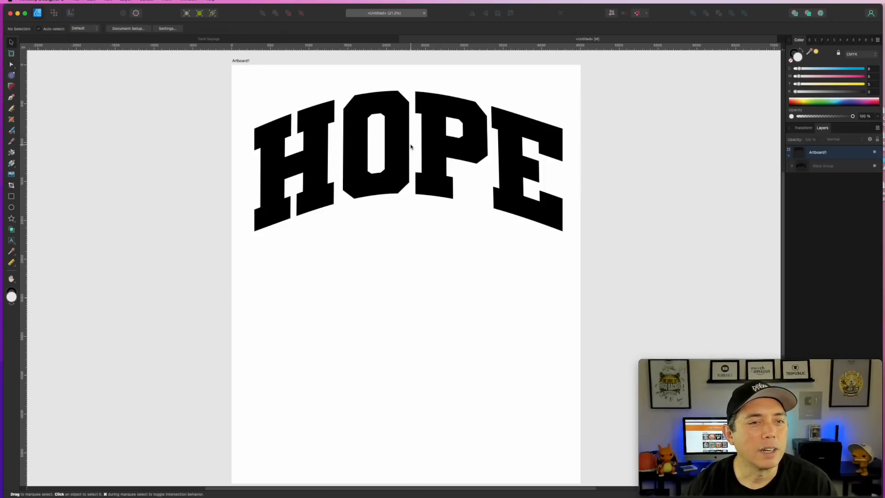
Step: Convert the warped HOPE group to curves and return to the Move tool
{"action": "left_click", "coordinate": [464, 153]}
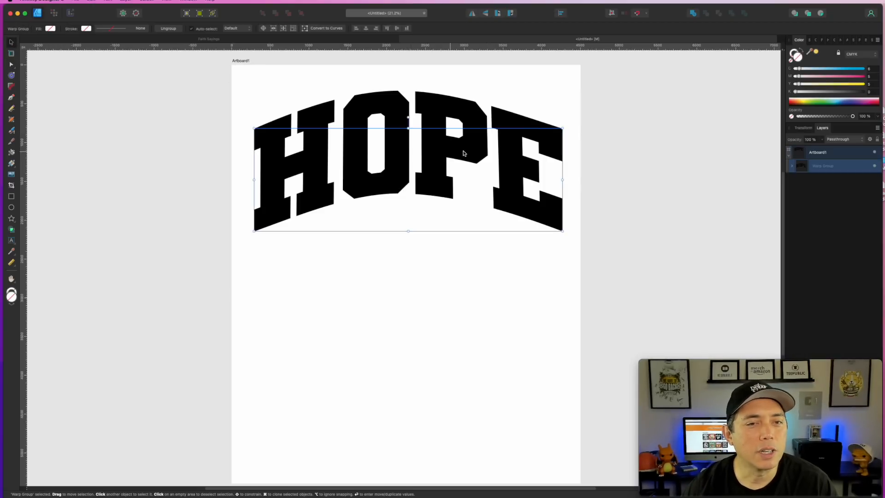
{"action": "left_click", "coordinate": [326, 28]}
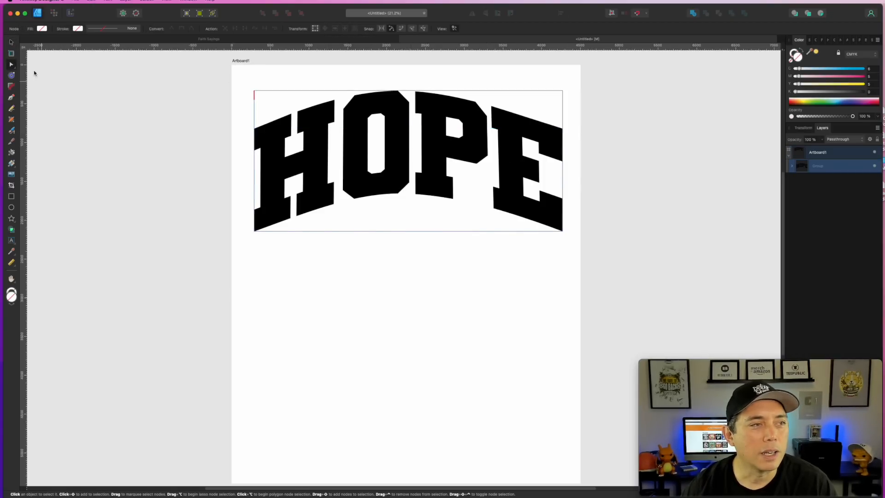
{"action": "left_click", "coordinate": [10, 43]}
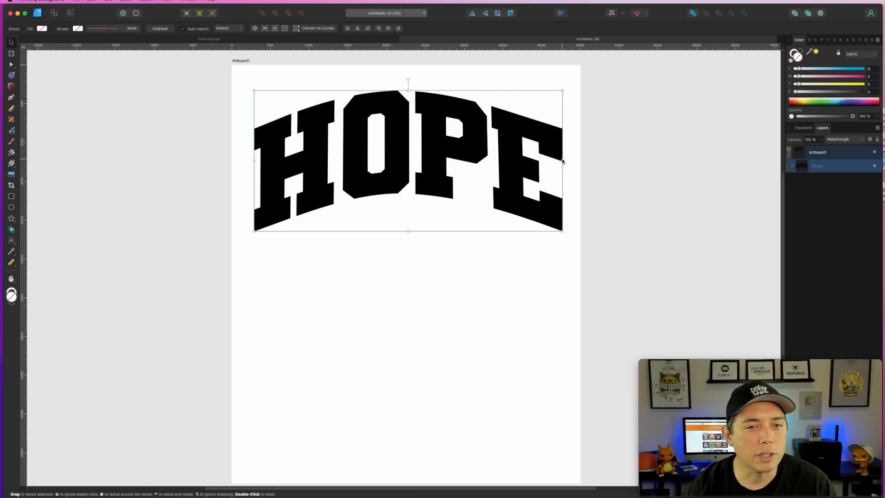
Step: Resize and reposition the HOPE lettering so it spans nearly the full artboard width near its upper edge
{"action": "left_click_drag", "start_coordinate": [563, 160], "coordinate": [554, 161]}
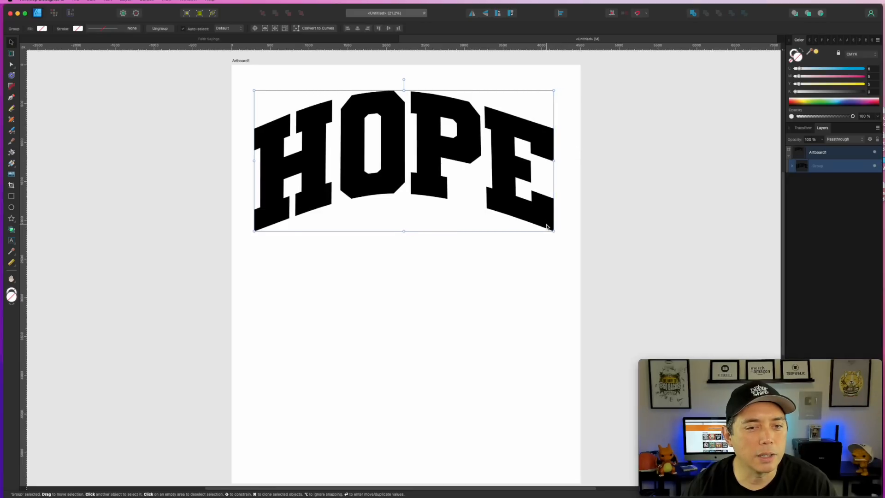
{"action": "mouse_move", "coordinate": [554, 231]}
{"action": "left_mouse_down"}
{"action": "mouse_move", "coordinate": [577, 252]}
{"action": "mouse_move", "coordinate": [547, 220]}
{"action": "left_mouse_up"}
{"action": "mouse_move", "coordinate": [407, 232]}
{"action": "left_mouse_down"}
{"action": "mouse_move", "coordinate": [407, 249]}
{"action": "mouse_move", "coordinate": [413, 212]}
{"action": "mouse_move", "coordinate": [413, 222]}
{"action": "left_mouse_up"}
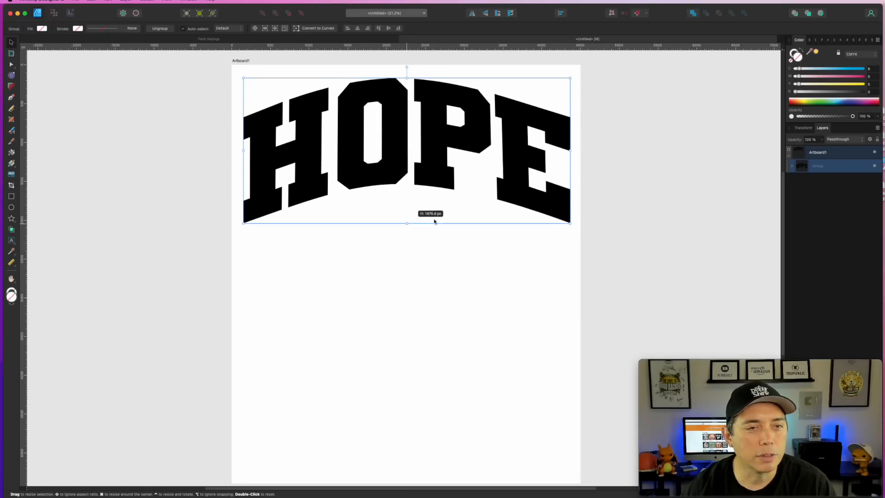
{"action": "left_click", "coordinate": [626, 180]}
{"action": "left_click", "coordinate": [471, 122]}
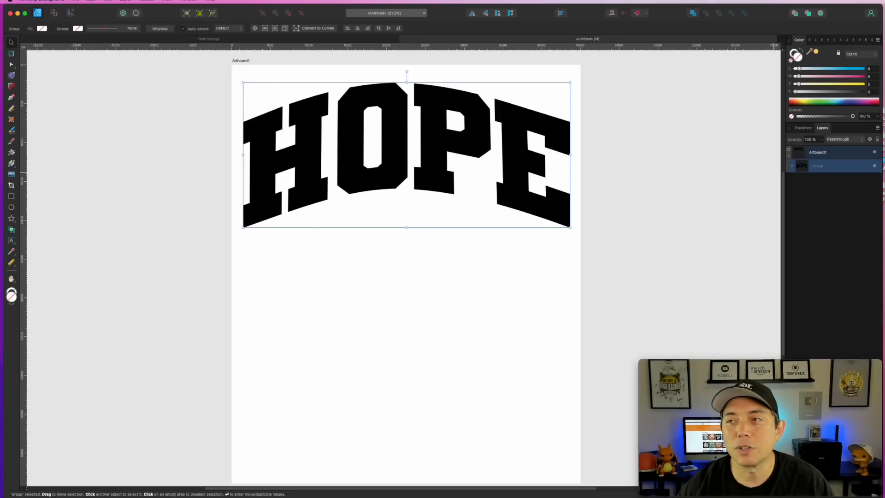
Step: Bring the wildflower pattern image 1.jpg from its folder onto the artboard, over the upper part of HOPE
{"action": "left_click_drag", "start_coordinate": [883, 69], "coordinate": [514, 85]}
{"action": "scroll", "coordinate": [455, 139], "scroll_direction": "down", "scroll_amount": 1}
{"action": "scroll", "coordinate": [453, 152], "scroll_direction": "down", "scroll_amount": 4}
{"action": "scroll", "coordinate": [453, 203], "scroll_direction": "up", "scroll_amount": 4}
{"action": "left_click", "coordinate": [425, 113]}
{"action": "left_click_drag", "start_coordinate": [469, 90], "coordinate": [884, 88]}
{"action": "left_click_drag", "start_coordinate": [884, 138], "coordinate": [392, 191]}
{"action": "left_click_drag", "start_coordinate": [448, 193], "coordinate": [447, 240]}
{"action": "left_click_drag", "start_coordinate": [477, 288], "coordinate": [470, 259]}
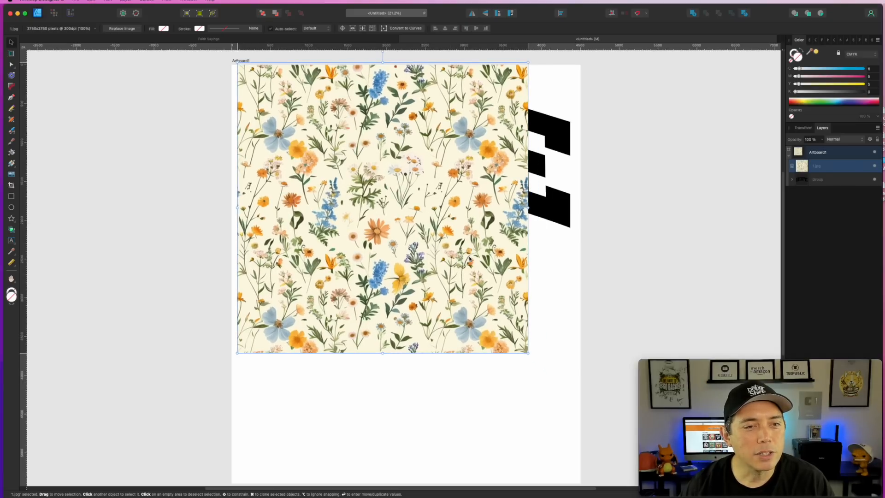
Step: Scale the wildflower pattern to about 60% and place a duplicate directly beside it so both cover HOPE
{"action": "left_click_drag", "start_coordinate": [528, 353], "coordinate": [389, 253]}
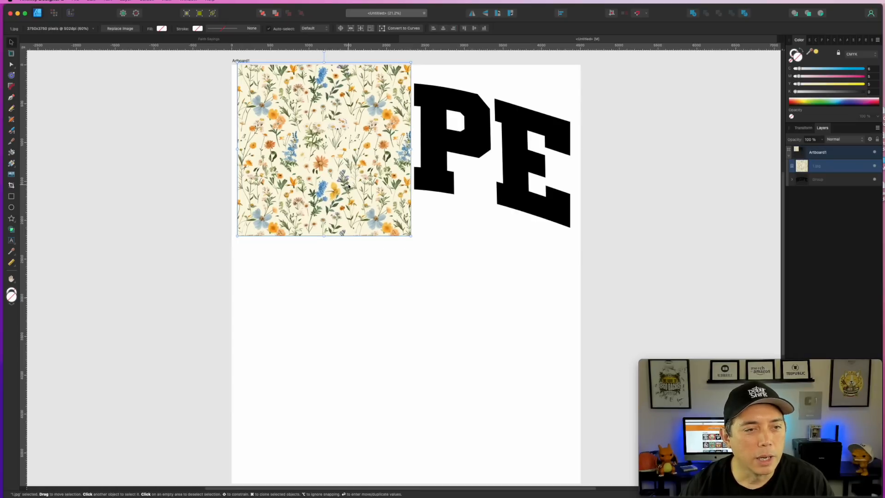
{"action": "left_click_drag", "start_coordinate": [348, 186], "coordinate": [521, 202]}
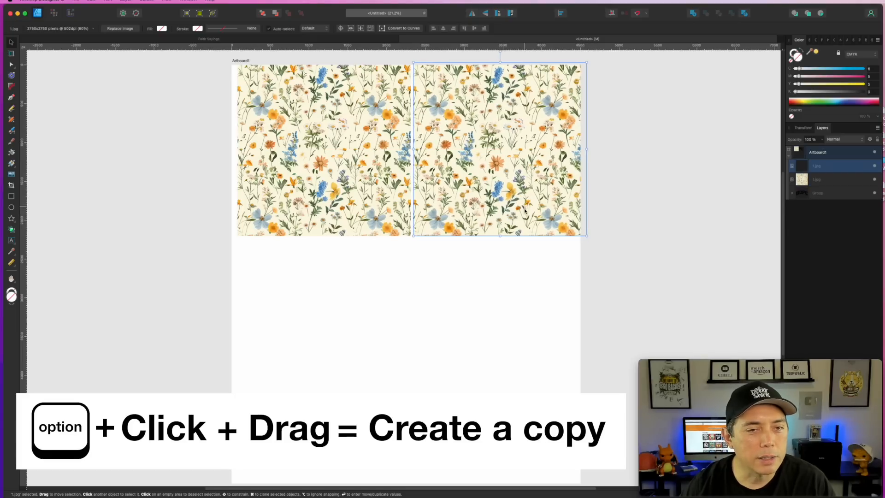
{"action": "key", "text": "Escape"}
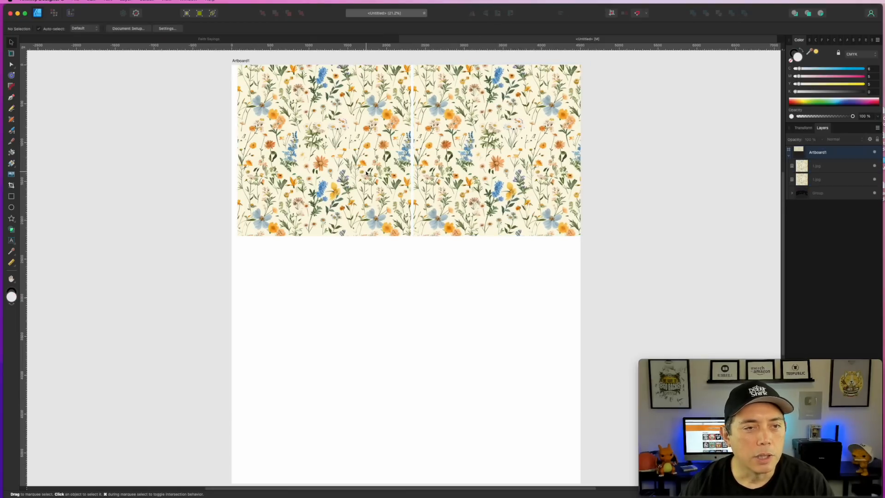
Step: Send both wildflower pattern images behind the HOPE lettering
{"action": "left_click", "coordinate": [366, 173]}
{"action": "left_click", "coordinate": [420, 166], "text": "shift"}
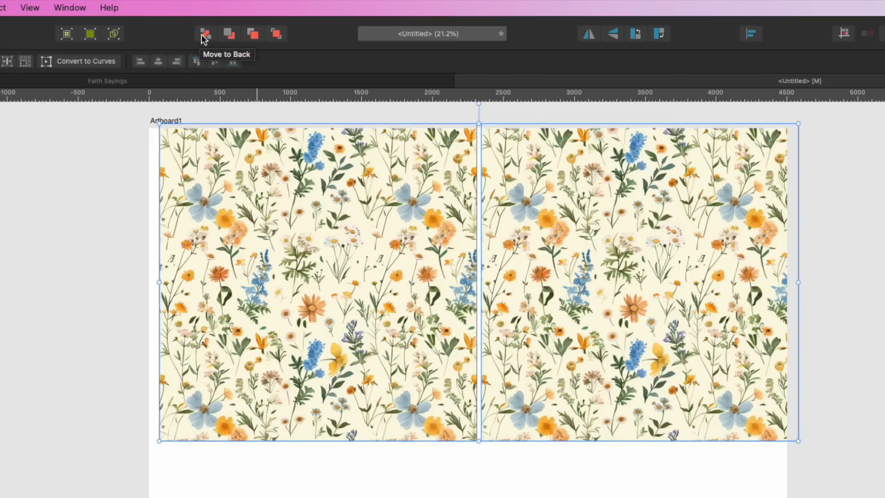
{"action": "left_click", "coordinate": [203, 34]}
{"action": "key", "text": "Escape"}
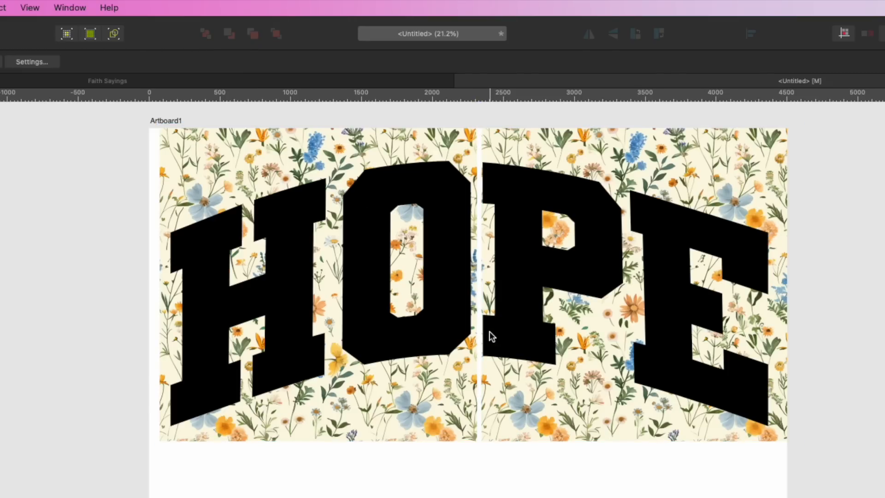
Step: Shift the second pattern image toward the first to narrow the gap, and group the two images
{"action": "left_click", "coordinate": [513, 389]}
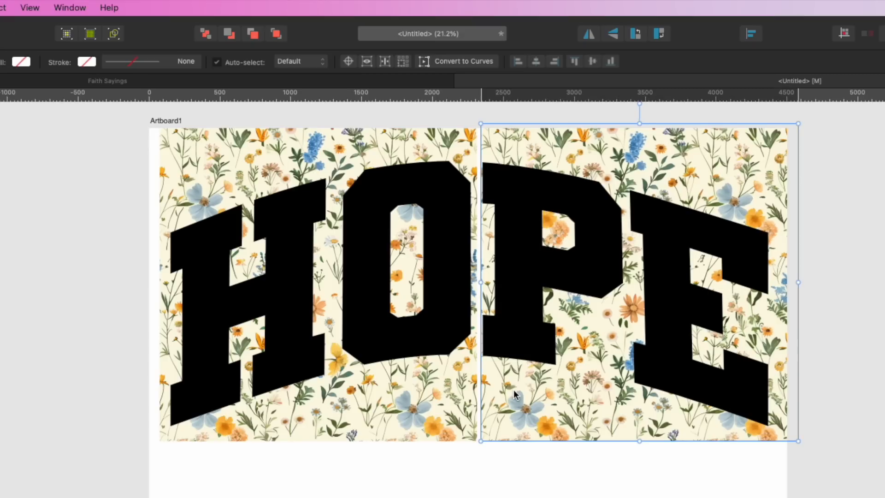
{"action": "left_click_drag", "start_coordinate": [514, 389], "coordinate": [510, 391]}
{"action": "left_click", "coordinate": [455, 414]}
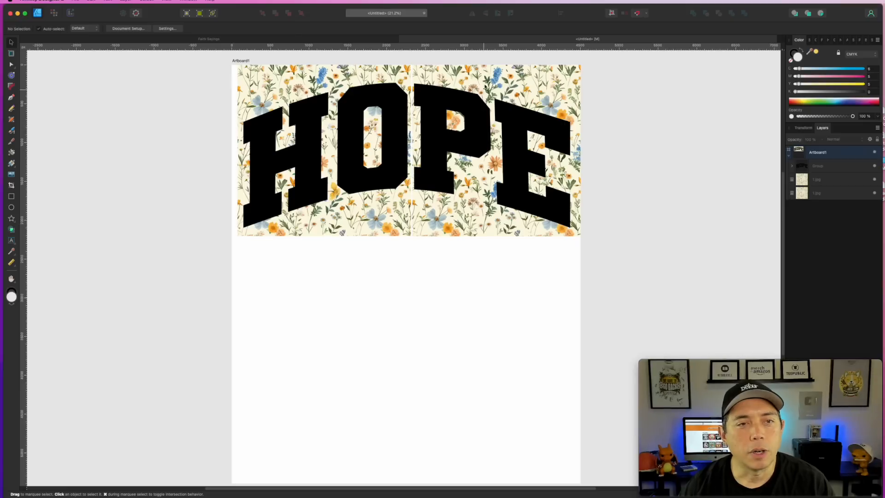
{"action": "left_click", "coordinate": [610, 149]}
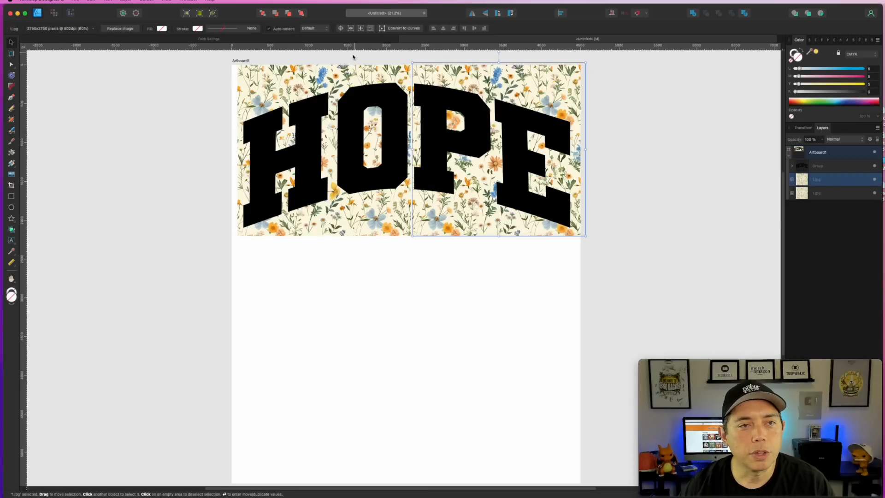
{"action": "left_click", "coordinate": [353, 69], "text": "shift"}
{"action": "key", "text": "super+g"}
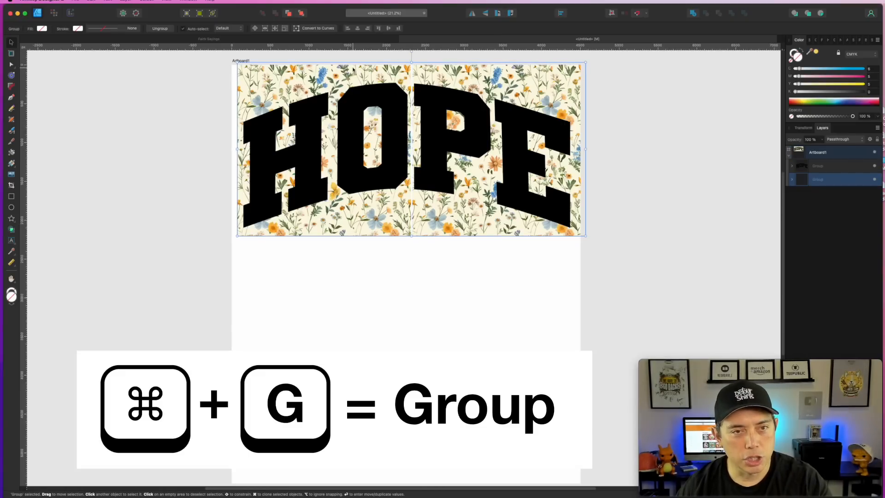
Step: Ungroup both nested HOPE groups into four separate letter curves
{"action": "left_click", "coordinate": [439, 142]}
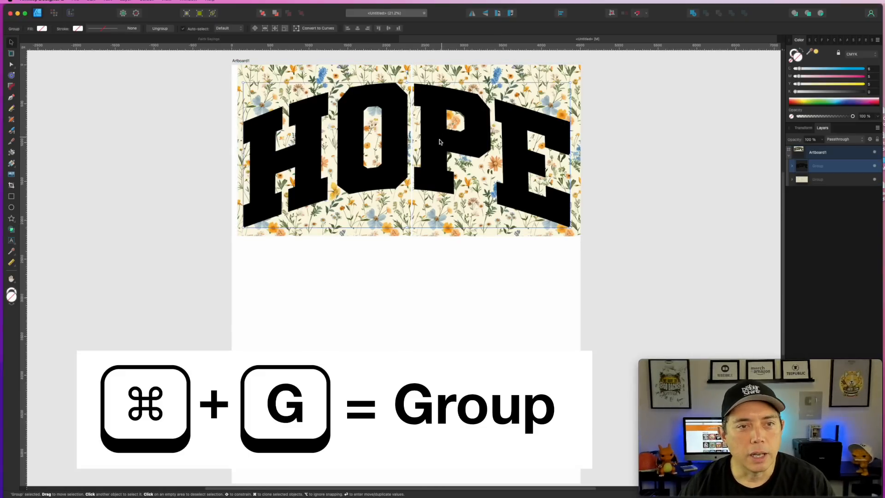
{"action": "left_click", "coordinate": [792, 166]}
{"action": "left_click", "coordinate": [679, 136]}
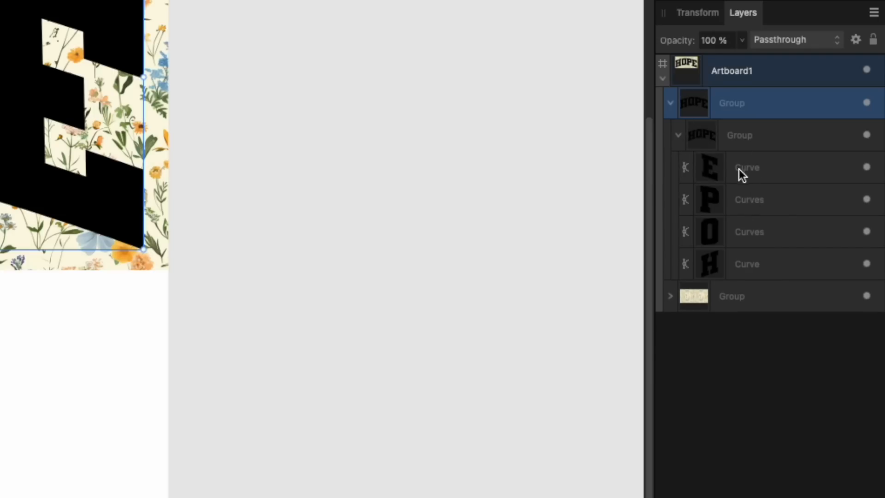
{"action": "right_click", "coordinate": [741, 110]}
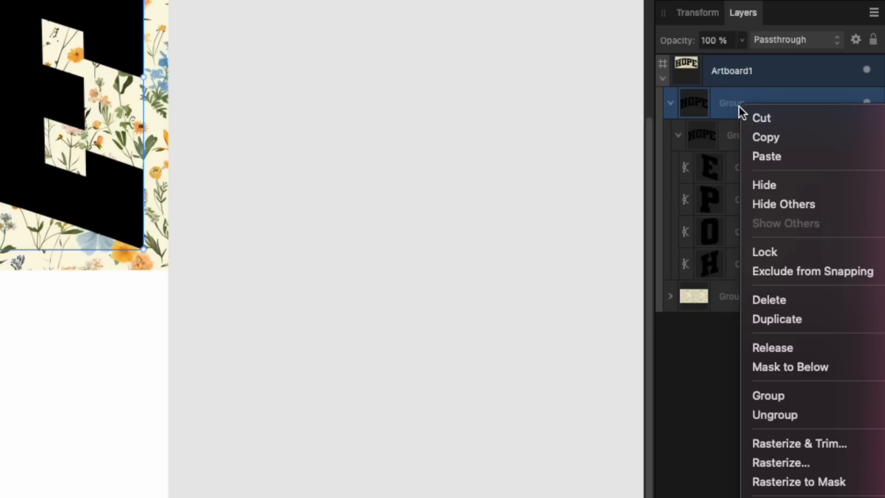
{"action": "left_click", "coordinate": [779, 415]}
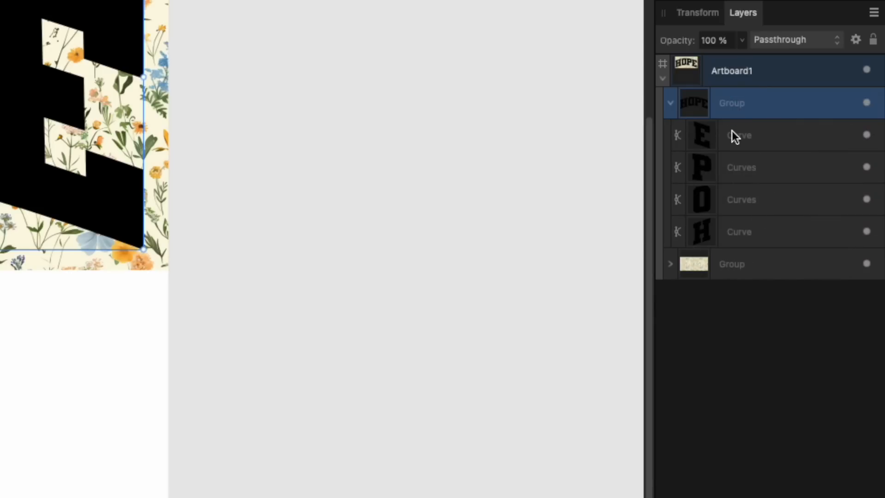
{"action": "right_click", "coordinate": [725, 108]}
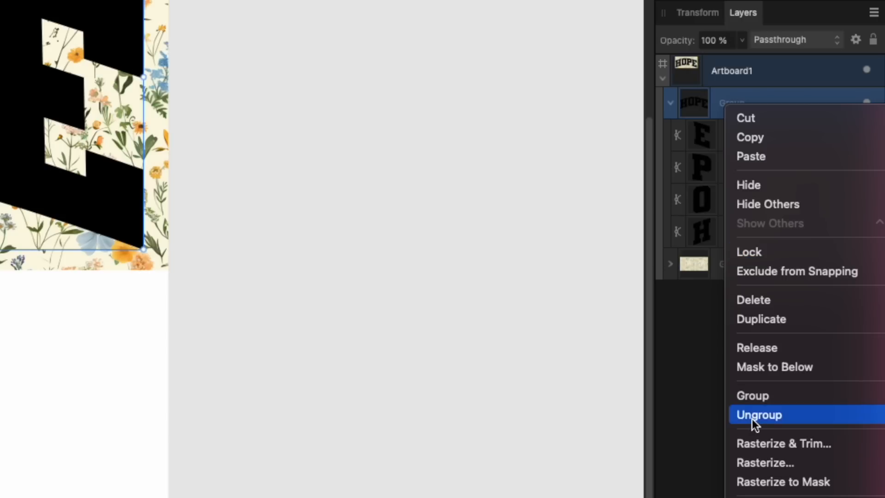
{"action": "left_click", "coordinate": [752, 419]}
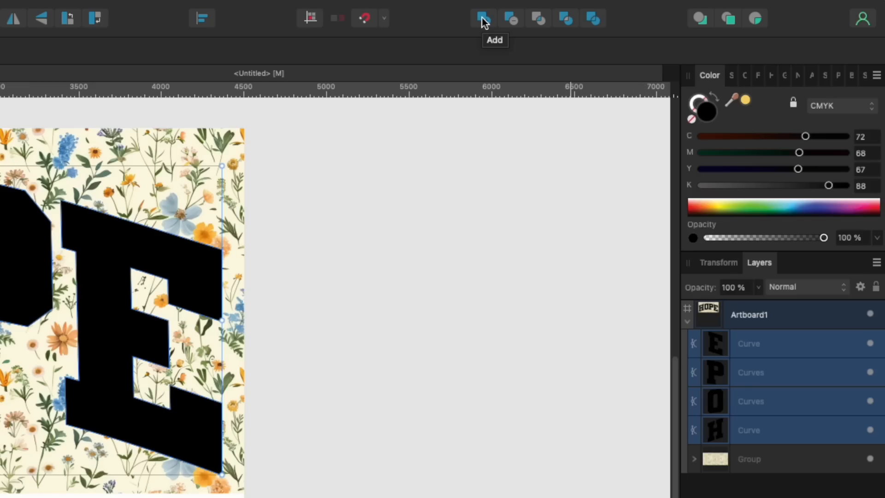
Step: Combine the four HOPE letters into one shape with Add and clip the wildflower pattern group inside it
{"action": "left_click", "coordinate": [483, 18]}
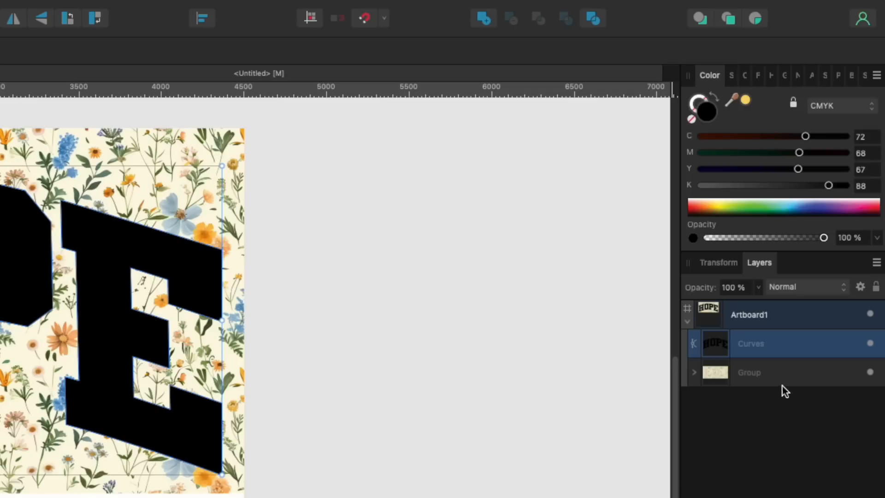
{"action": "left_click", "coordinate": [760, 383]}
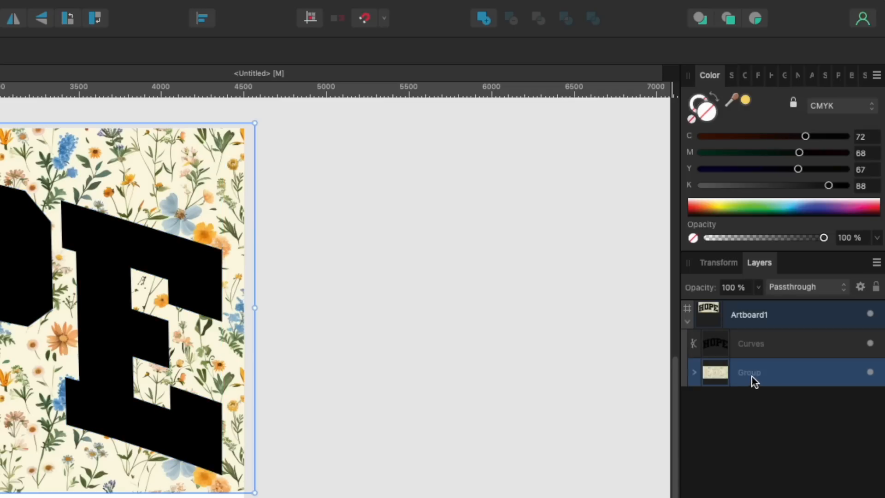
{"action": "left_click_drag", "start_coordinate": [747, 373], "coordinate": [750, 345]}
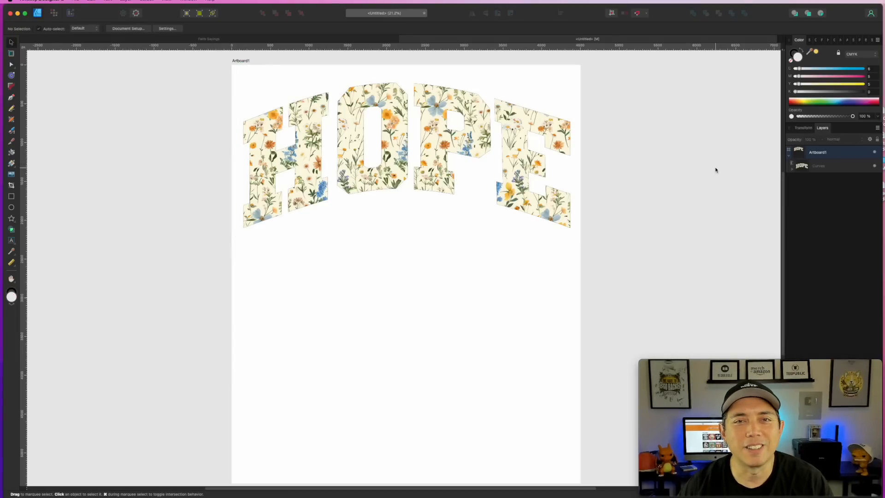
Step: Fill the artboard background with black by setting K to 100
{"action": "left_click", "coordinate": [241, 61]}
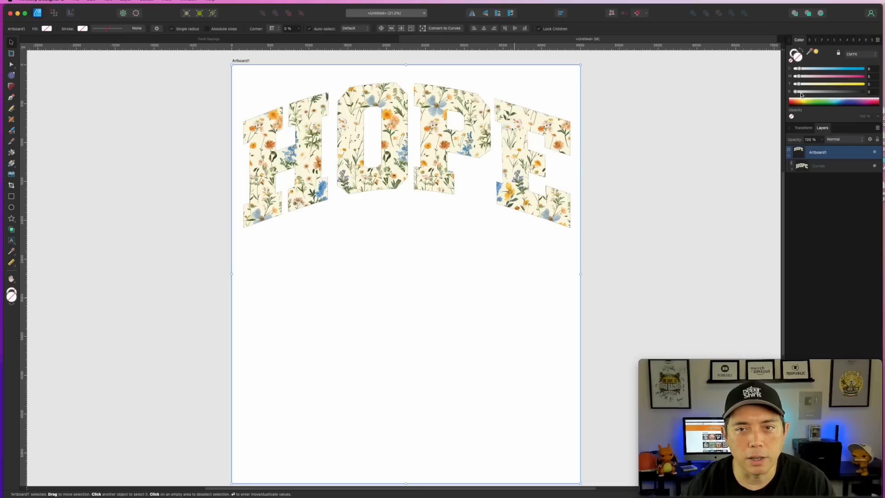
{"action": "left_click_drag", "start_coordinate": [804, 92], "coordinate": [864, 92]}
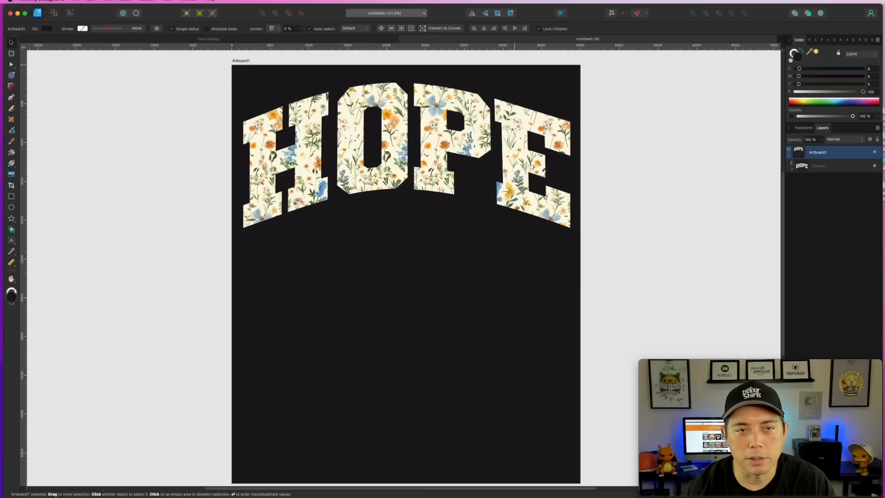
{"action": "left_click", "coordinate": [662, 138]}
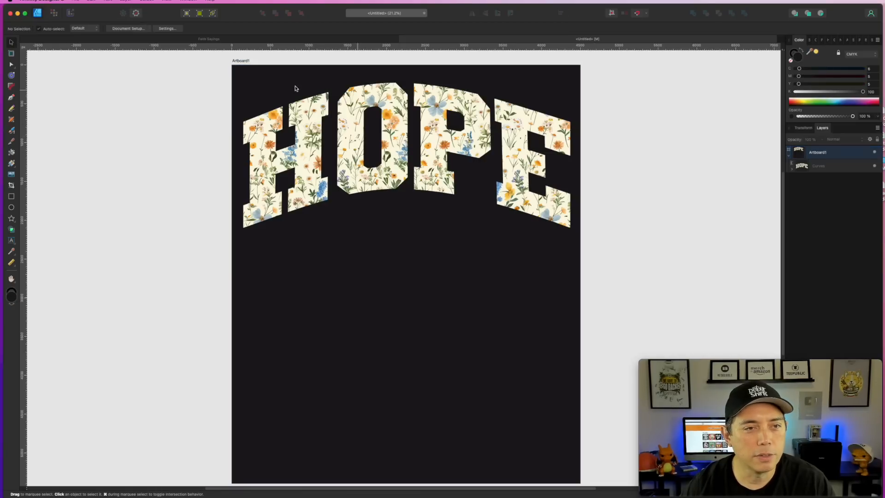
Step: Add the art text "Hoep" in Varsity Team Bold, enlarge it to about 262 pt and place it below HOPE
{"action": "left_click", "coordinate": [12, 241]}
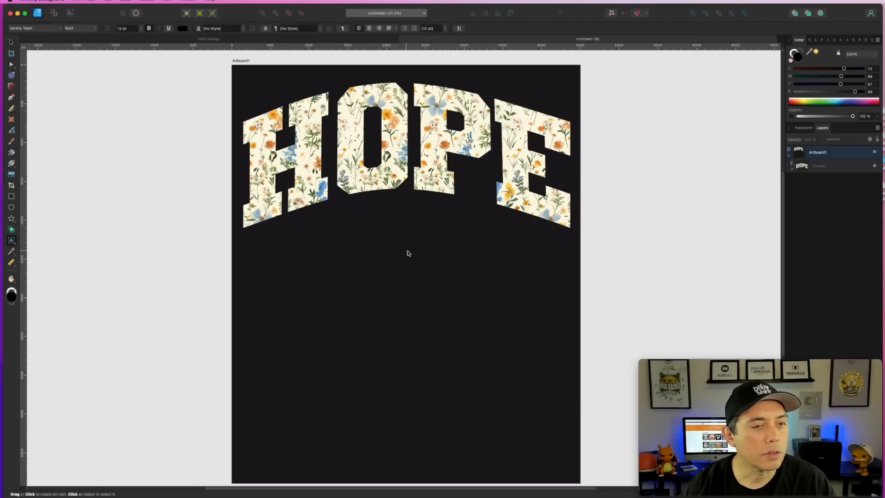
{"action": "left_click", "coordinate": [350, 256]}
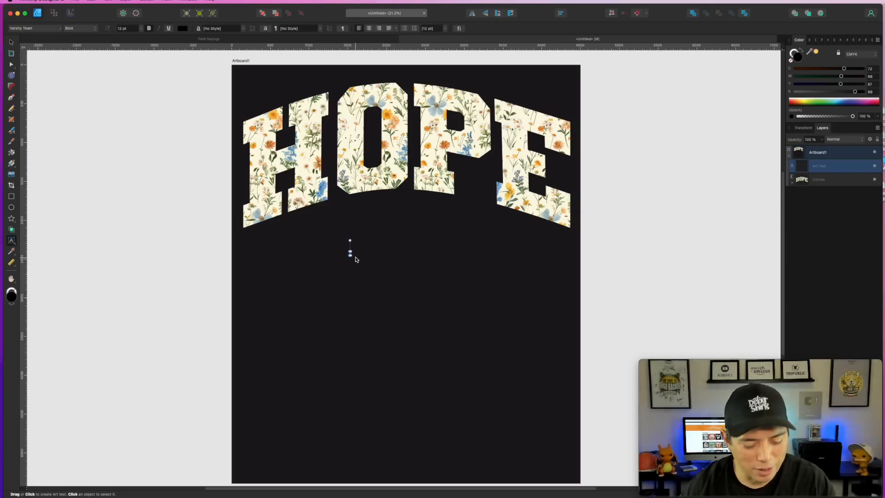
{"action": "type", "text": "Hoep"}
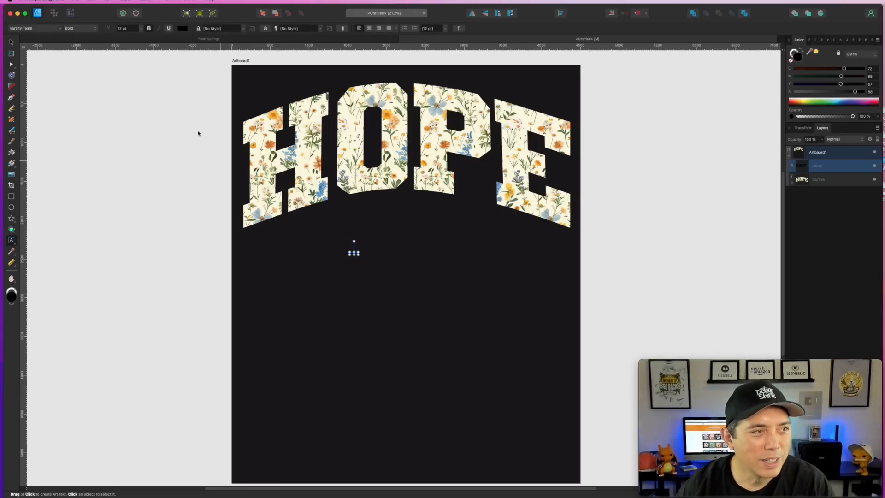
{"action": "left_click", "coordinate": [11, 42]}
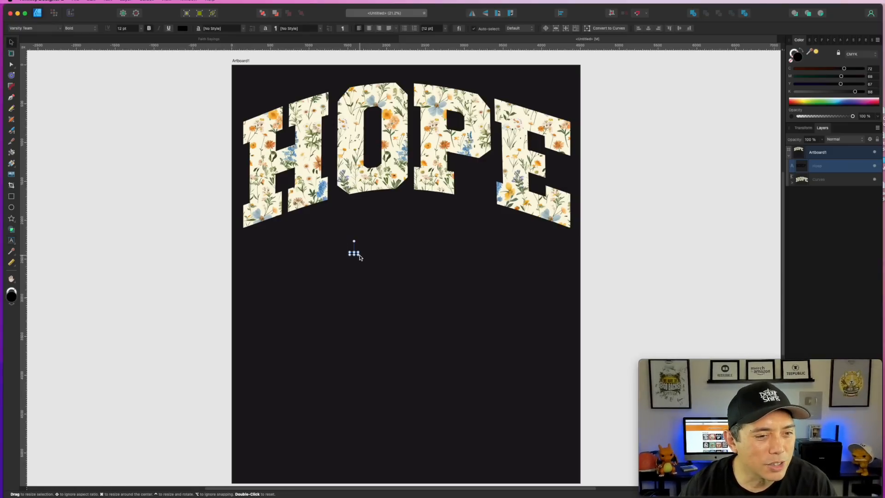
{"action": "left_click_drag", "start_coordinate": [359, 257], "coordinate": [530, 312]}
{"action": "left_click_drag", "start_coordinate": [460, 291], "coordinate": [401, 274]}
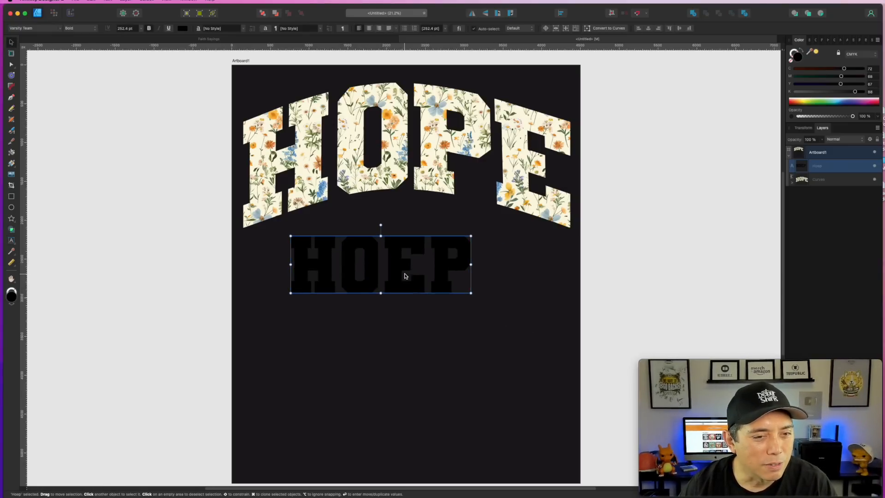
Step: Recolour the new text below HOPE with the previously sampled yellow
{"action": "double_click", "coordinate": [418, 261]}
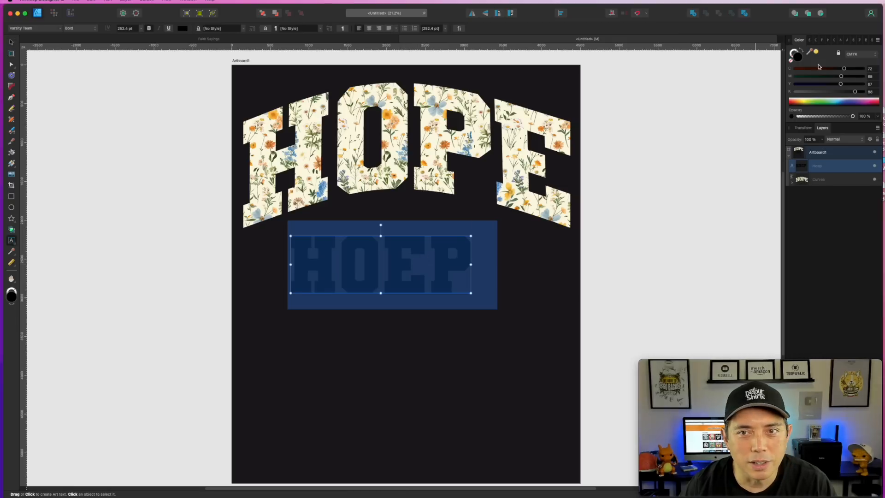
{"action": "left_click", "coordinate": [816, 53]}
{"action": "left_click", "coordinate": [436, 261]}
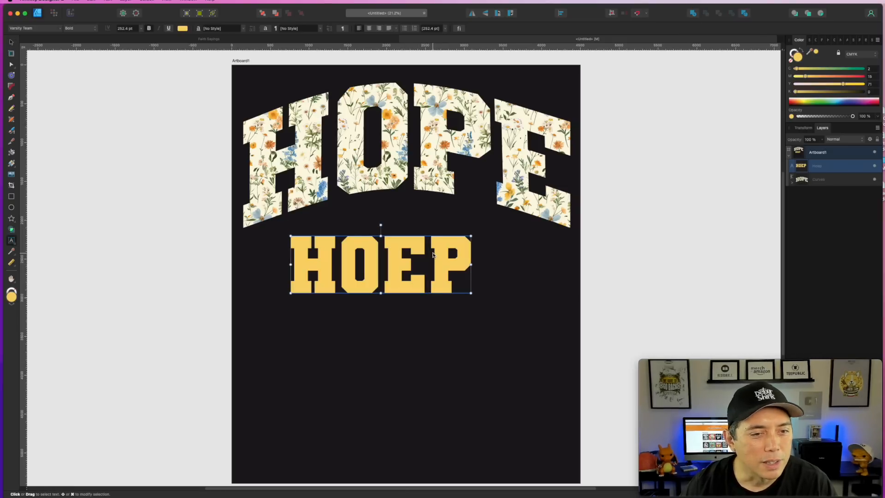
Step: Correct the spelling of the yellow text below the arch to "HOPE"
{"action": "key", "text": "BackSpace"}
{"action": "key", "text": "Right"}
{"action": "type", "text": "E"}
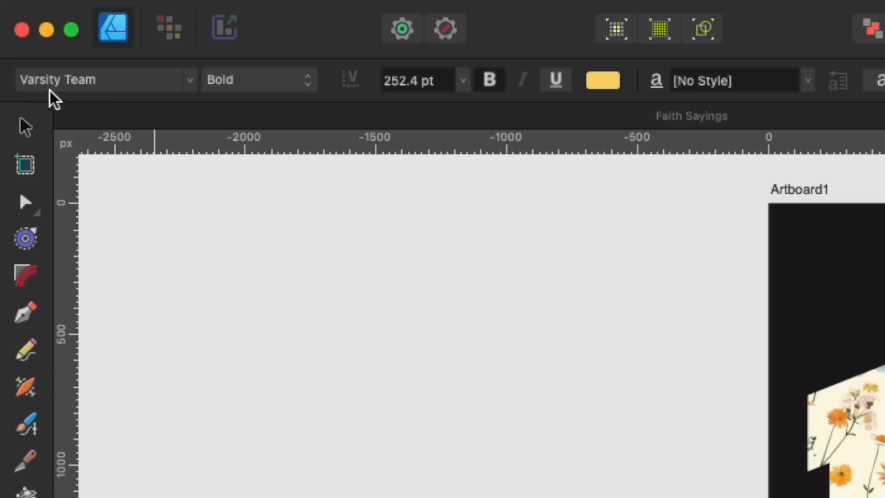
{"action": "left_click", "coordinate": [109, 84]}
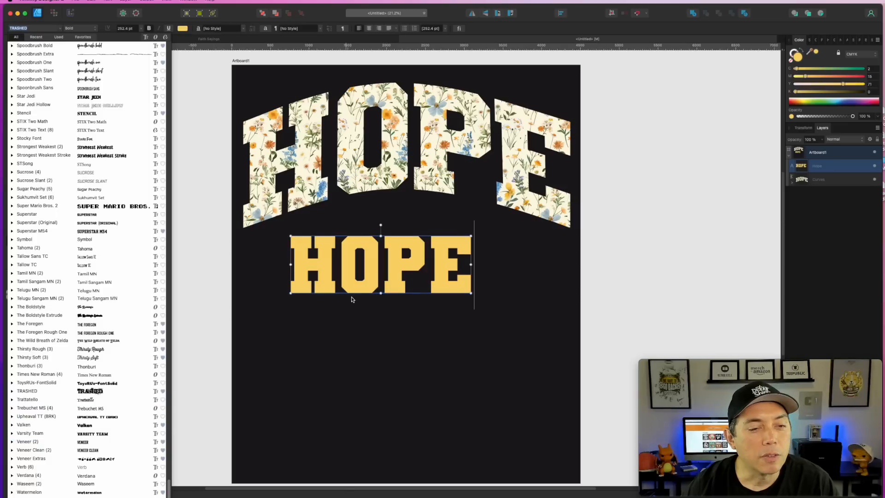
Step: Replace the wording of the yellow text below the arched HOPE with "in christ"
{"action": "left_click", "coordinate": [365, 243]}
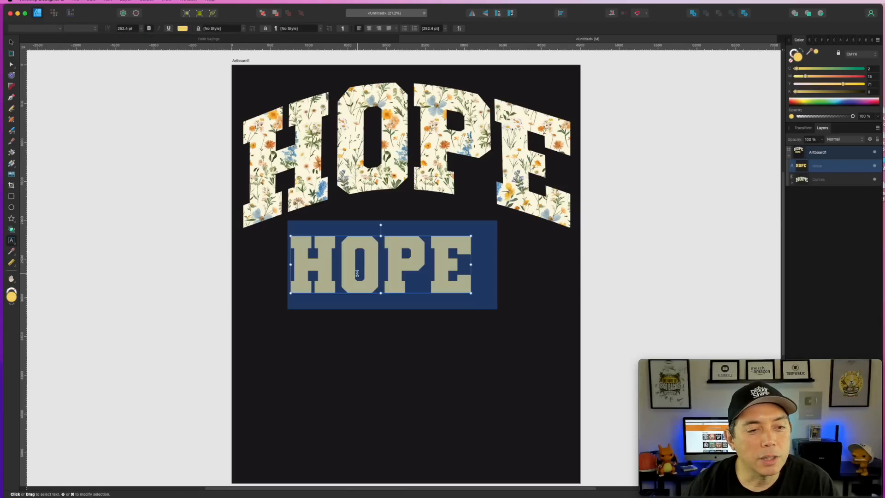
{"action": "type", "text": "IN"}
{"action": "type", "text": " CHIR"}
{"action": "key", "text": "BackSpace"}
{"action": "key", "text": "BackSpace"}
{"action": "type", "text": "RIST"}
Step: Set the font of the "in christ" text to Fair Prosper
{"action": "triple_click", "coordinate": [340, 265]}
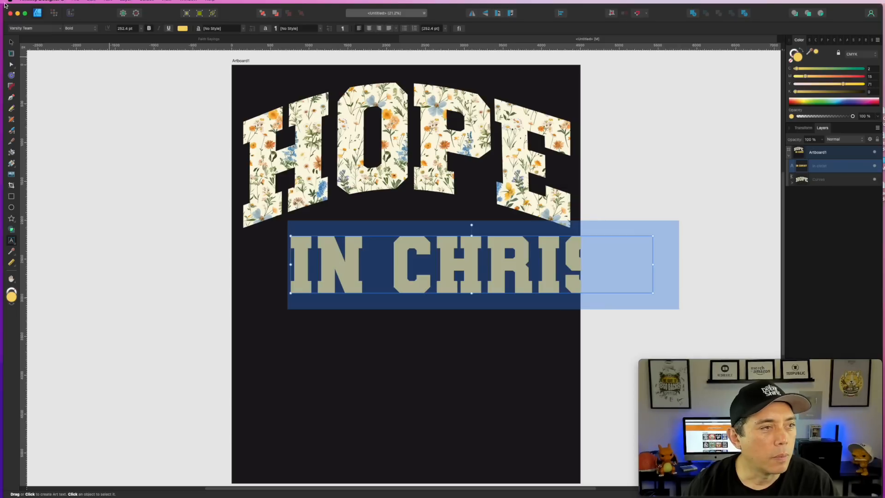
{"action": "left_click", "coordinate": [60, 30]}
{"action": "type", "text": "f"}
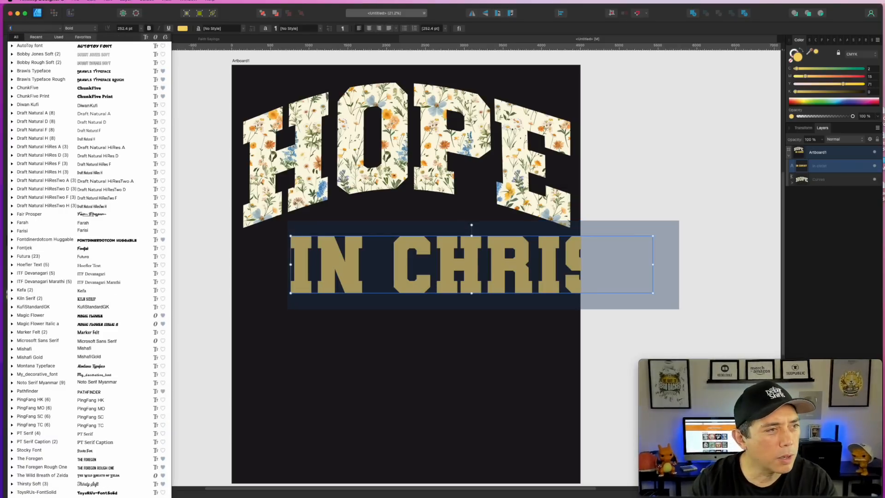
{"action": "type", "text": "r Prosper"}
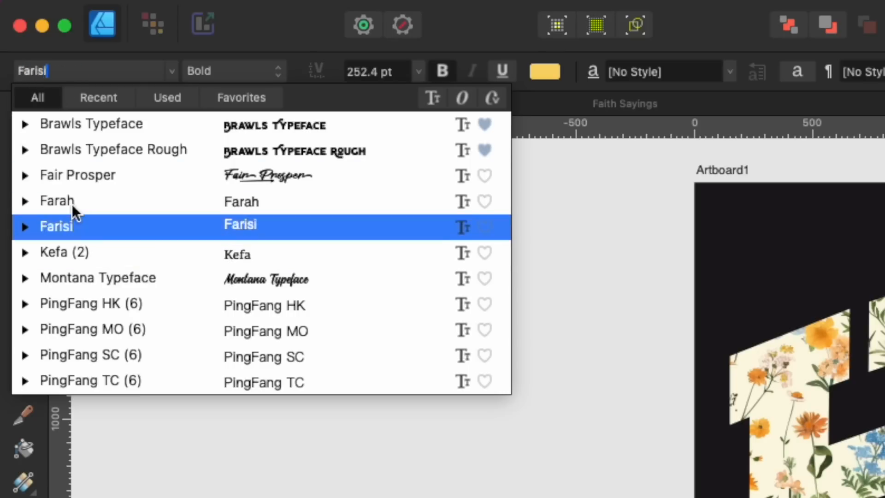
{"action": "left_click", "coordinate": [70, 178]}
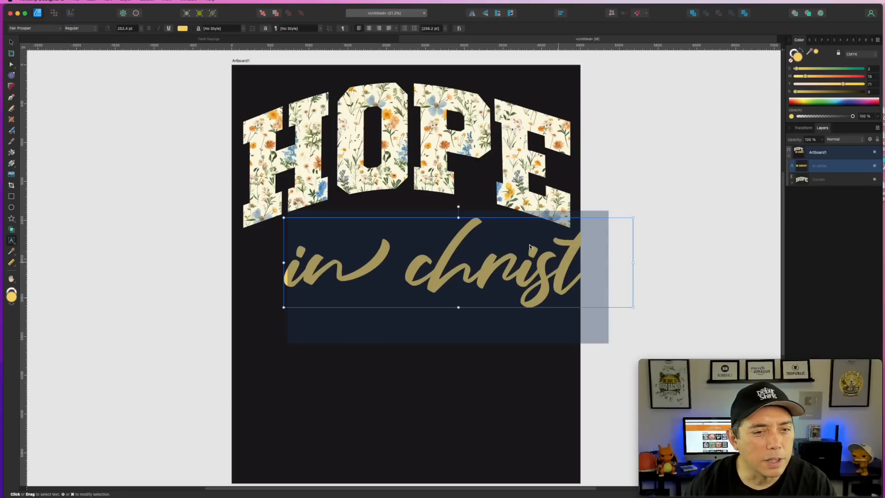
Step: Shrink the "in christ" text to about 177 pt and move it up close beneath the arched HOPE
{"action": "left_click", "coordinate": [12, 43]}
{"action": "left_click", "coordinate": [502, 289]}
{"action": "left_click", "coordinate": [535, 281]}
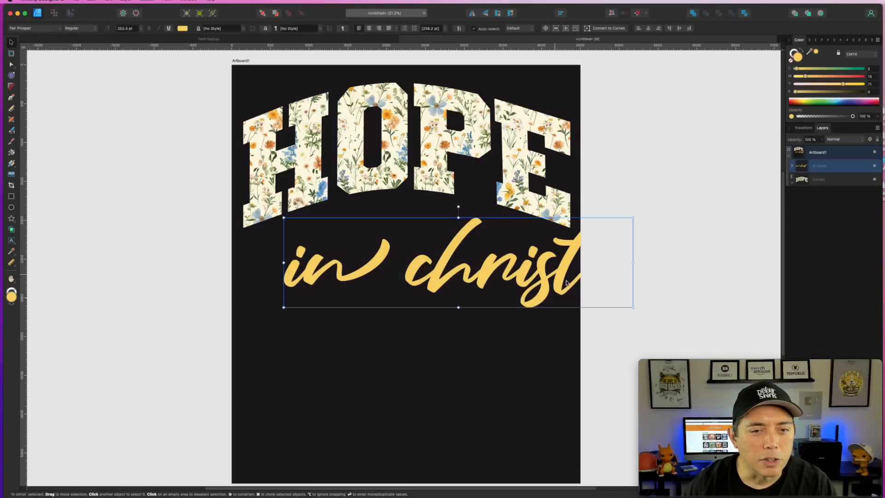
{"action": "left_click_drag", "start_coordinate": [633, 309], "coordinate": [530, 281]}
{"action": "left_click_drag", "start_coordinate": [480, 260], "coordinate": [479, 241]}
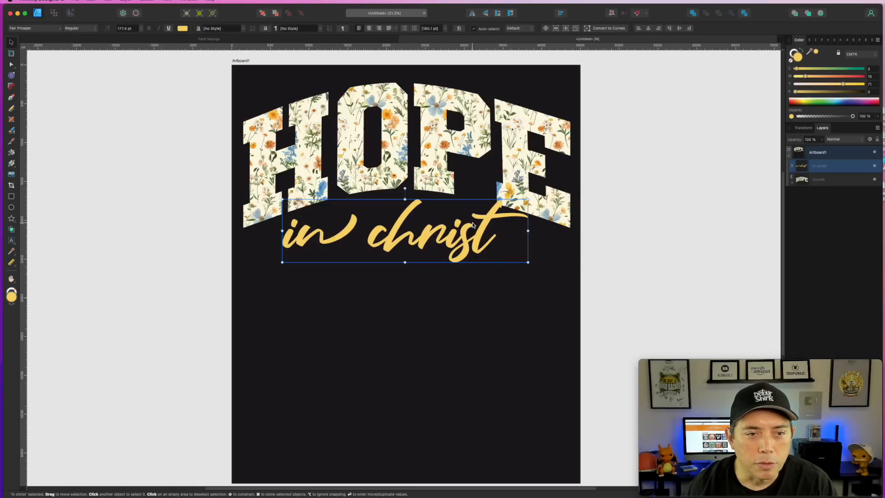
Step: Recolour the "in christ" text with the cream sampled from the floral pattern's background
{"action": "key", "text": "t"}
{"action": "left_click_drag", "start_coordinate": [811, 51], "coordinate": [465, 114]}
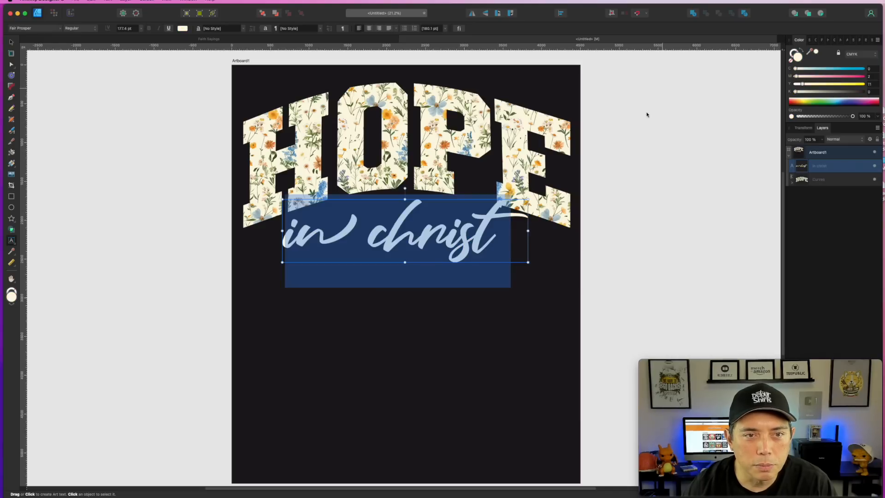
{"action": "key", "text": "Escape"}
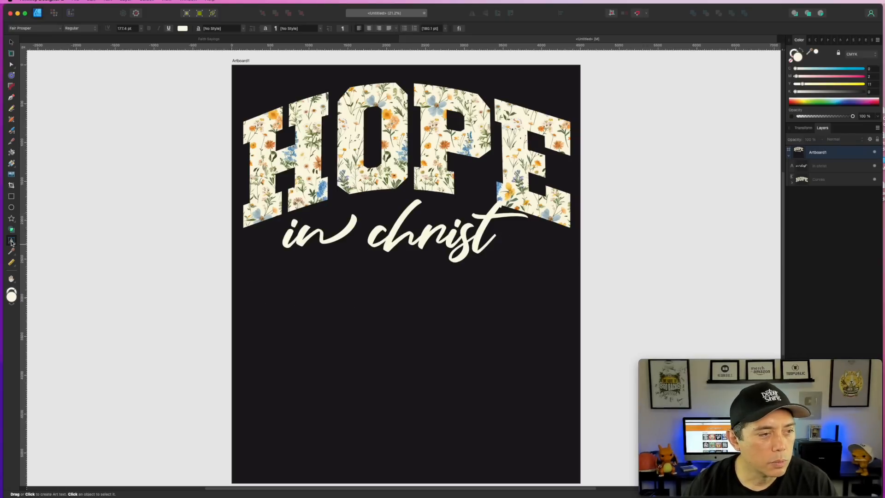
Step: Add a new art text "ROMAN" below "in christ"
{"action": "left_click", "coordinate": [348, 310]}
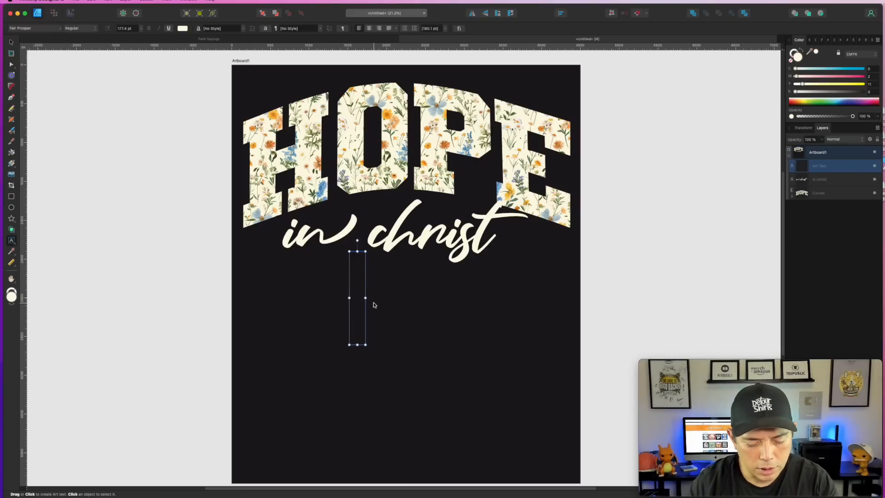
{"action": "type", "text": "n"}
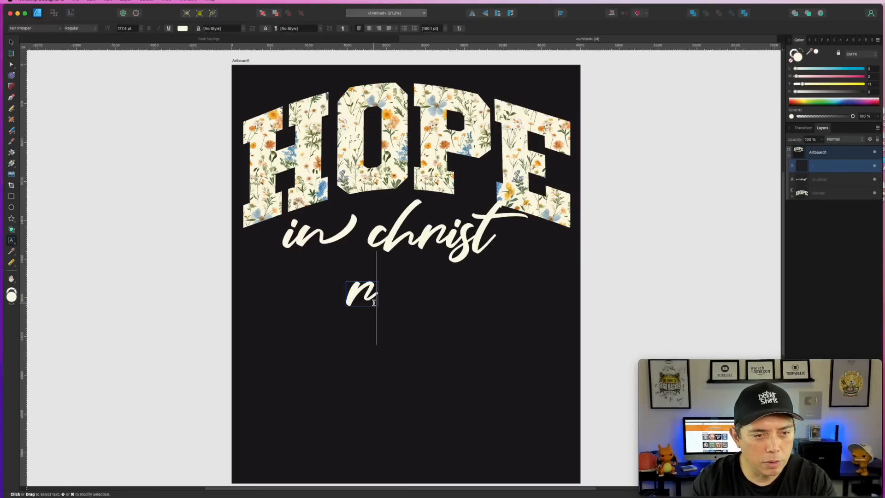
{"action": "key", "text": "BackSpace"}
{"action": "type", "text": "ROMAN"}
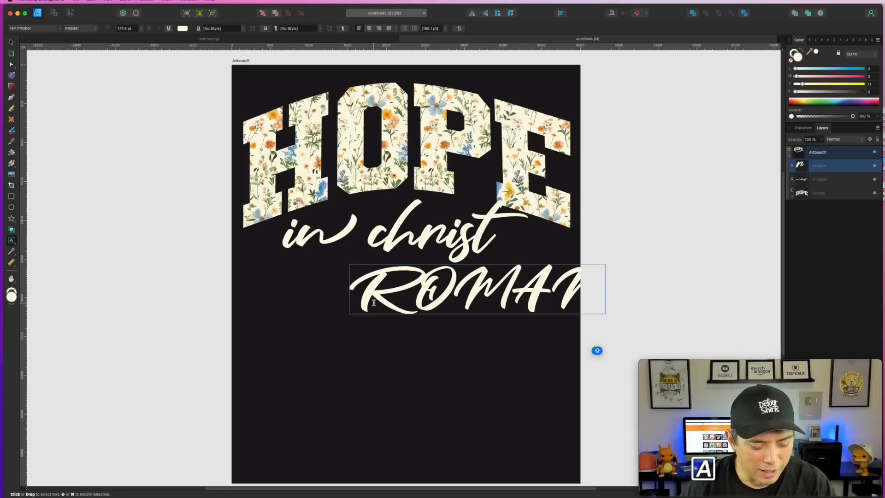
Step: Set the font of the "ROMAN" text to Times New Roman
{"action": "key", "text": "super+a"}
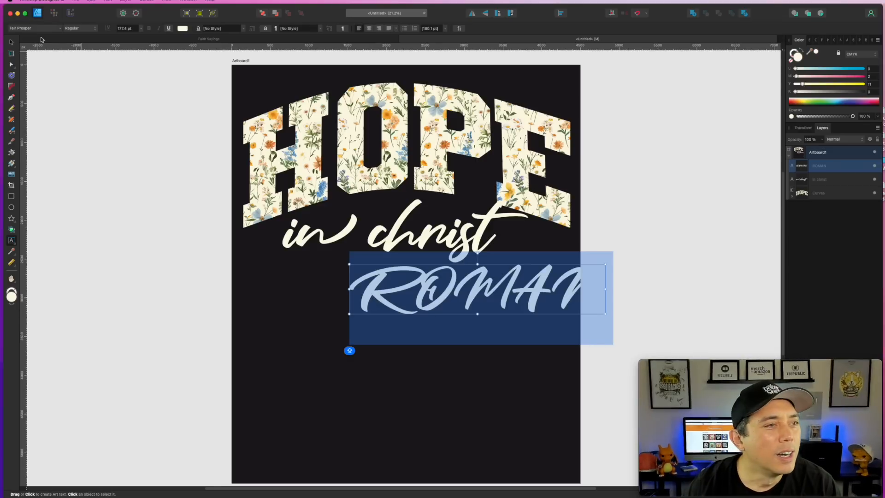
{"action": "left_click", "coordinate": [60, 29]}
{"action": "left_click", "coordinate": [29, 30]}
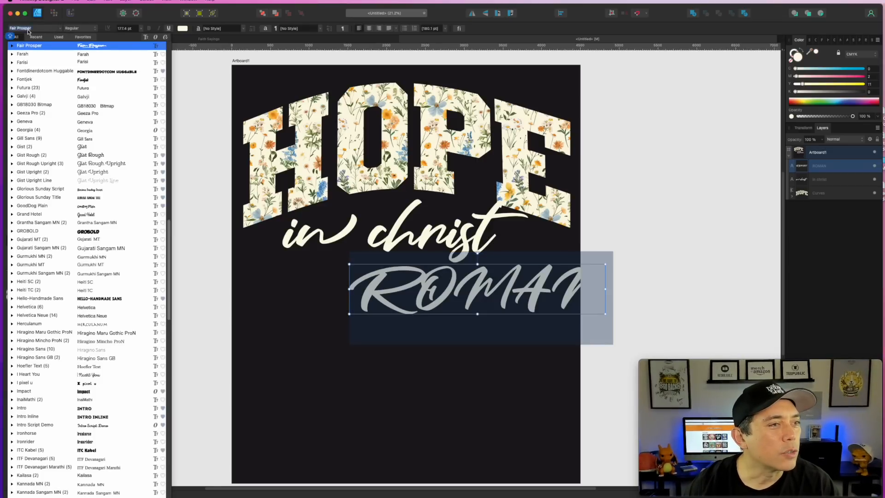
{"action": "type", "text": "TIMES"}
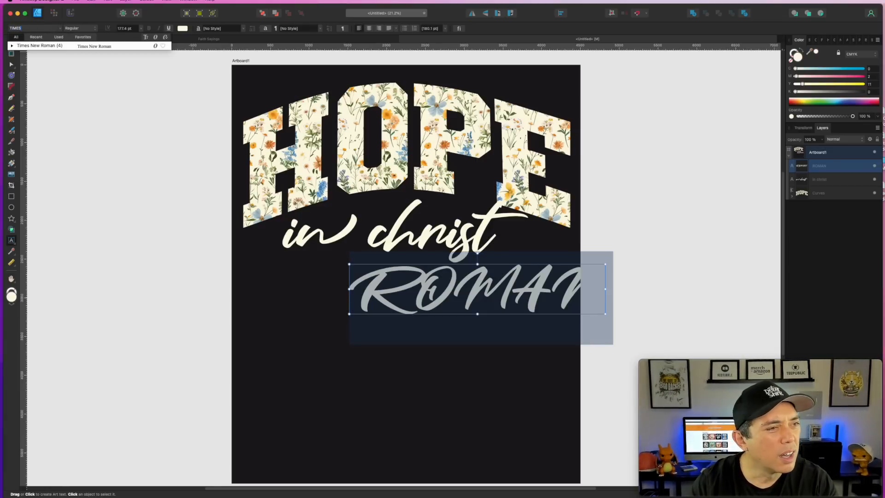
{"action": "key", "text": "Return"}
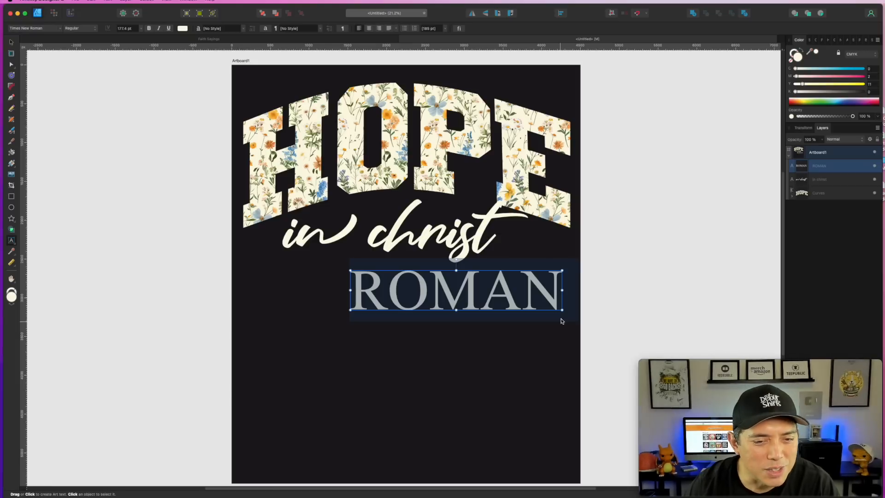
Step: Shrink the "ROMAN" text to about 69 pt and extend its wording to "ROMANS 13:12"
{"action": "left_click_drag", "start_coordinate": [563, 314], "coordinate": [438, 288]}
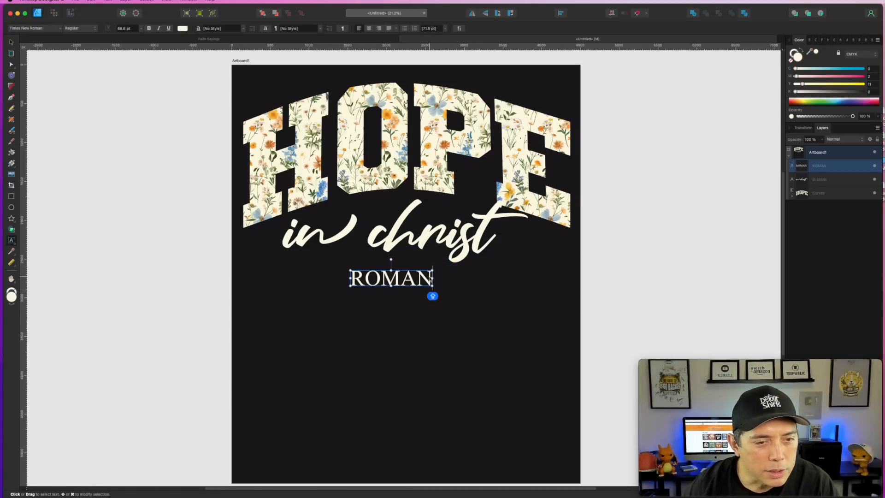
{"action": "type", "text": "S 13:12"}
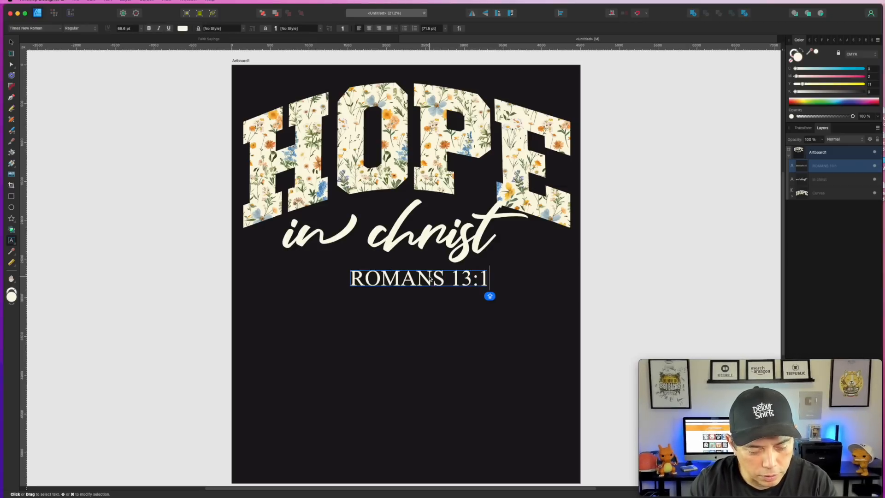
{"action": "key", "text": "Escape"}
Step: Reduce the "ROMANS 13:12" text to about 62.4 pt and place it beneath the middle of "in christ"
{"action": "left_click", "coordinate": [12, 42]}
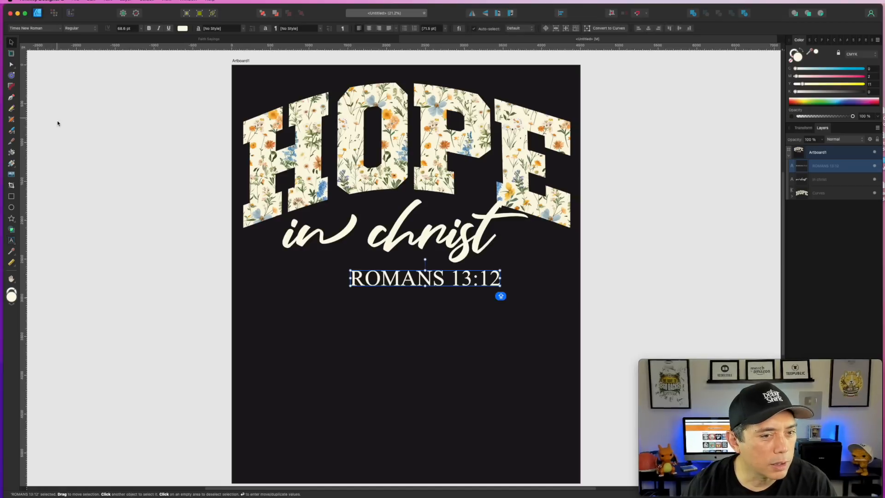
{"action": "left_click", "coordinate": [57, 123]}
{"action": "mouse_move", "coordinate": [463, 279]}
{"action": "left_mouse_down"}
{"action": "mouse_move", "coordinate": [441, 280]}
{"action": "mouse_move", "coordinate": [465, 285]}
{"action": "left_mouse_up"}
{"action": "left_click_drag", "start_coordinate": [404, 277], "coordinate": [405, 276]}
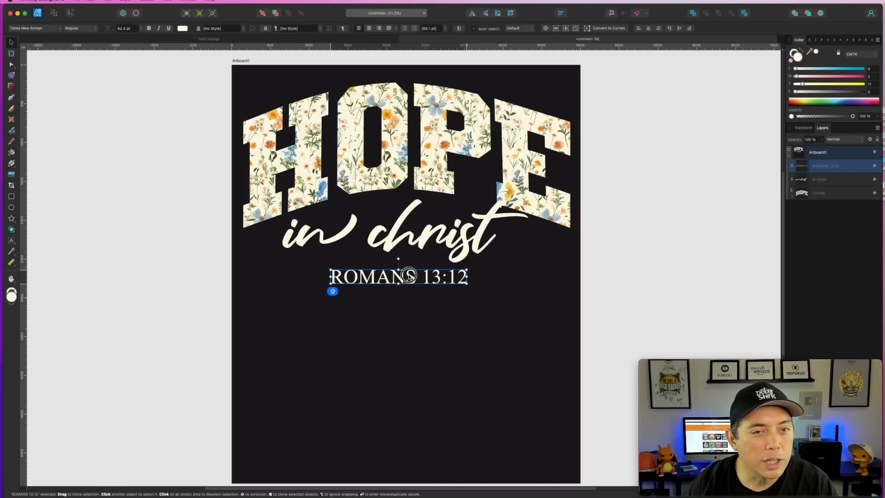
Step: Give the floral HOPE shape an 8 pt outline in the sampled cream colour
{"action": "left_click", "coordinate": [525, 122]}
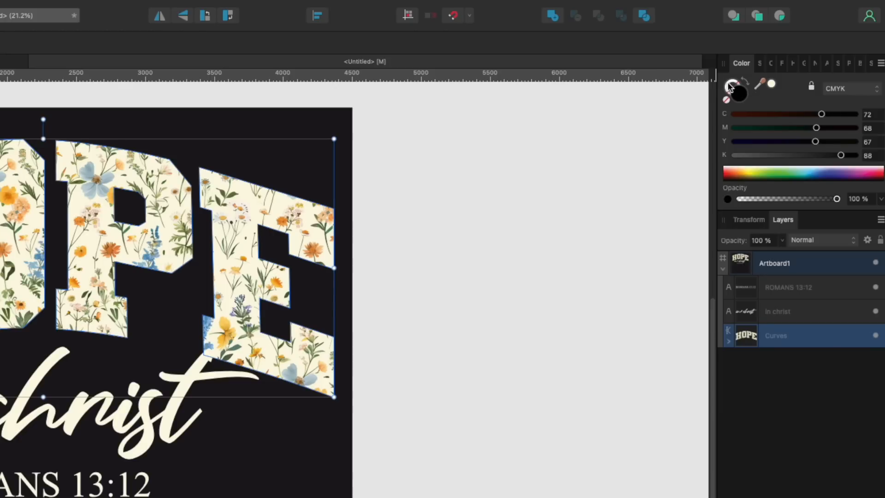
{"action": "left_click", "coordinate": [730, 86]}
{"action": "left_click", "coordinate": [773, 87]}
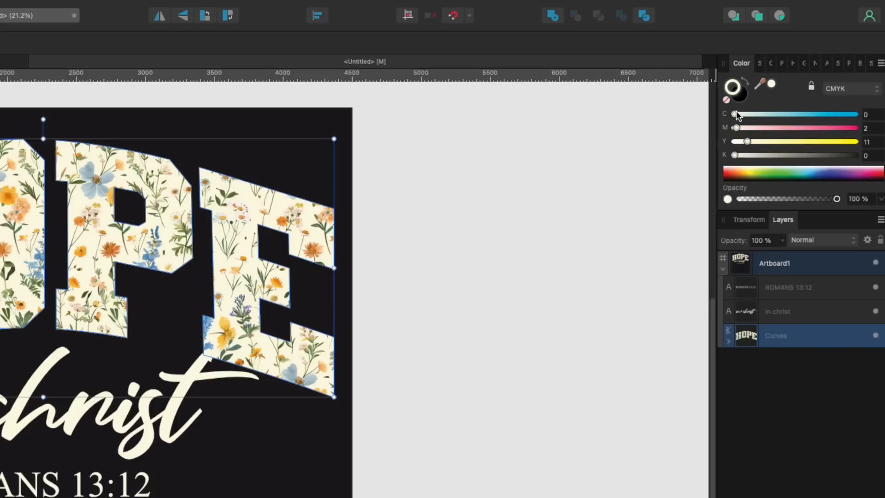
{"action": "left_click", "coordinate": [761, 64]}
{"action": "left_click_drag", "start_coordinate": [757, 101], "coordinate": [785, 103]}
Step: Recolour the HOPE outline with a light blue sampled from the floral pattern and deselect the shape
{"action": "left_click", "coordinate": [735, 63]}
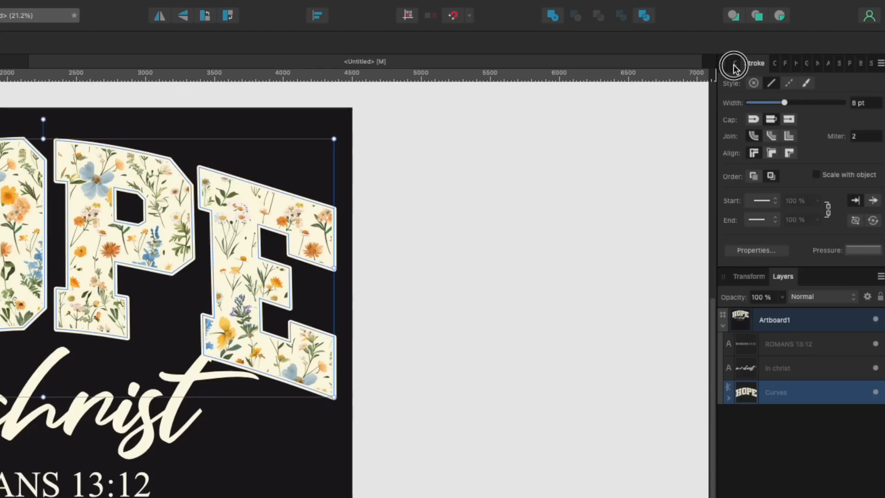
{"action": "mouse_move", "coordinate": [773, 86]}
{"action": "left_mouse_down"}
{"action": "mouse_move", "coordinate": [330, 181]}
{"action": "mouse_move", "coordinate": [239, 222]}
{"action": "mouse_move", "coordinate": [81, 186]}
{"action": "mouse_move", "coordinate": [92, 182]}
{"action": "left_mouse_up"}
{"action": "left_click", "coordinate": [739, 359]}
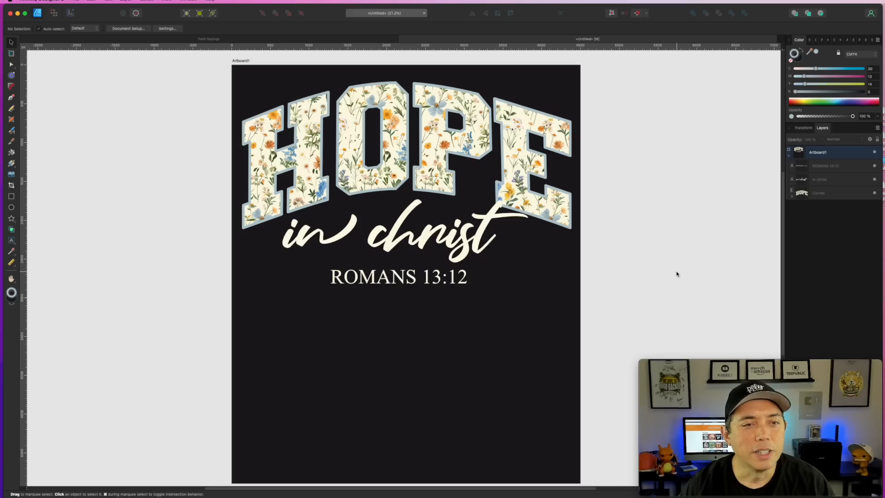
Step: Duplicate the whole HOPE artboard and place the copy to the right of the original
{"action": "scroll", "coordinate": [624, 303], "scroll_direction": "down", "scroll_amount": 2}
{"action": "scroll", "coordinate": [625, 303], "scroll_direction": "down", "scroll_amount": 1}
{"action": "left_click_drag", "start_coordinate": [697, 241], "coordinate": [479, 245]}
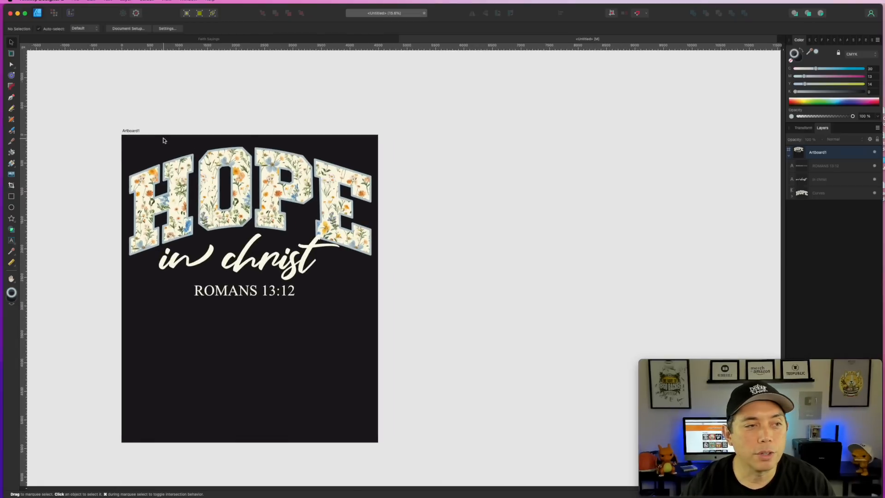
{"action": "left_click", "coordinate": [131, 131]}
{"action": "left_click_drag", "start_coordinate": [131, 131], "coordinate": [411, 143]}
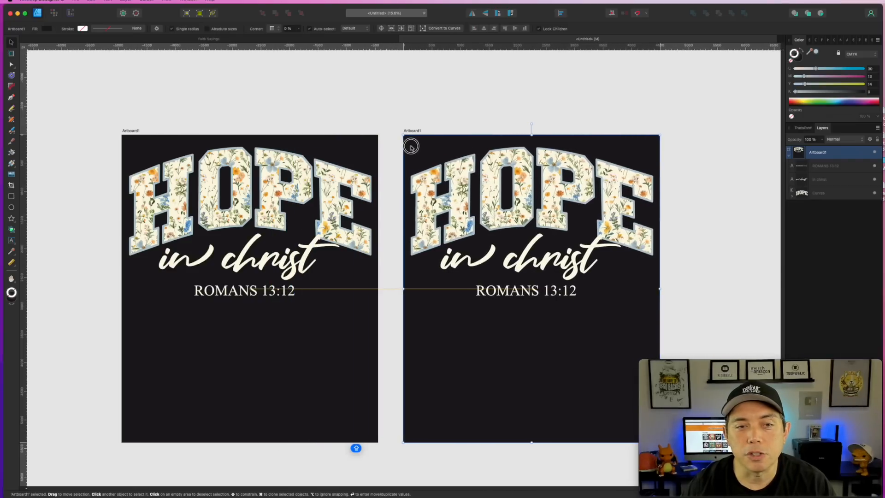
{"action": "left_click", "coordinate": [553, 182]}
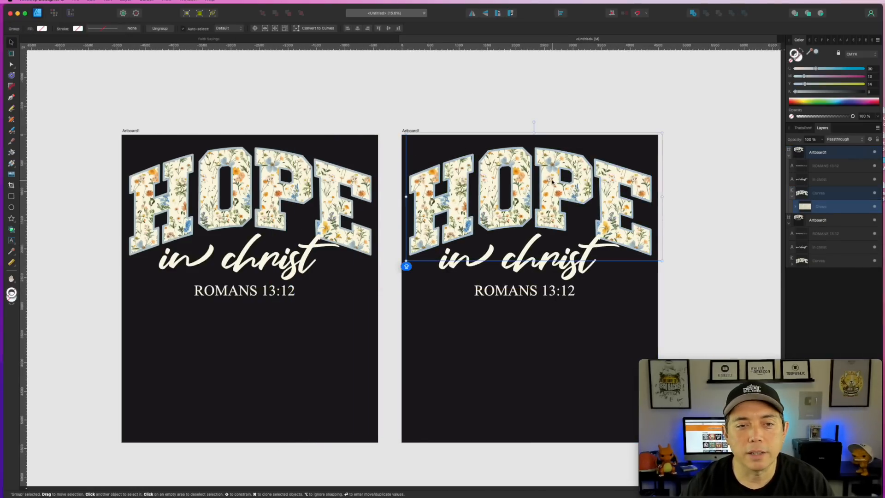
{"action": "triple_click", "coordinate": [531, 266]}
{"action": "left_click_drag", "start_coordinate": [475, 291], "coordinate": [576, 294]}
{"action": "left_click", "coordinate": [692, 173]}
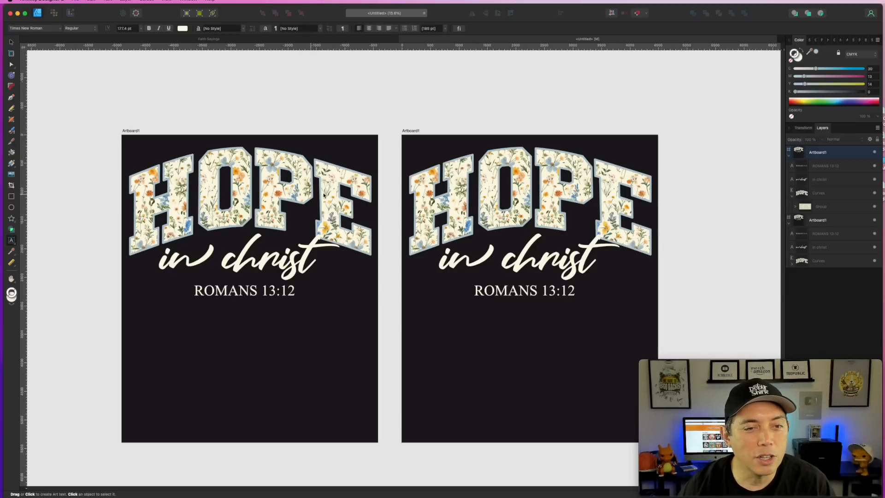
{"action": "left_click", "coordinate": [709, 148]}
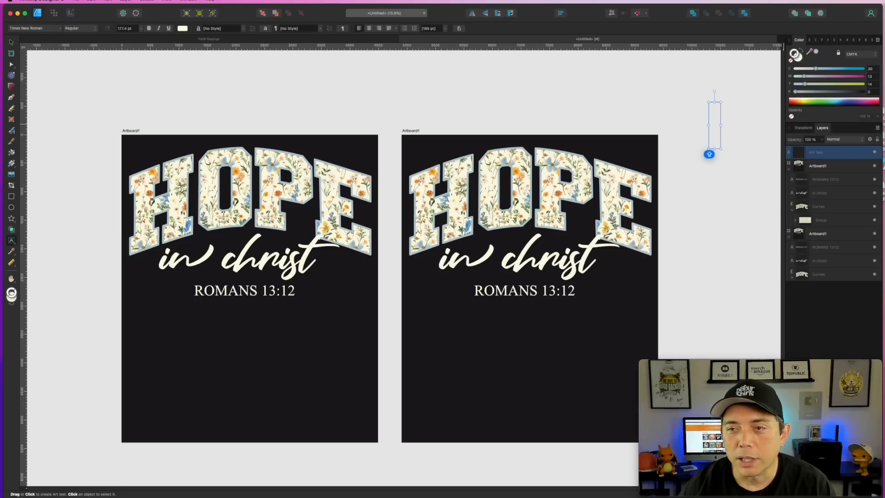
Step: Bring in a second, more colourful wildflower pattern image and move it onto the lower part of the duplicate artboard
{"action": "key", "text": "super+Tab"}
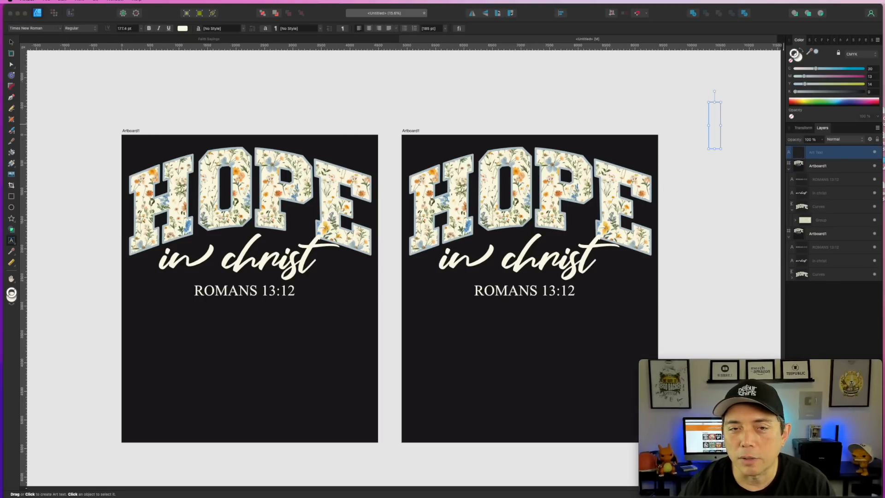
{"action": "left_click_drag", "start_coordinate": [368, 171], "coordinate": [452, 315]}
{"action": "key", "text": "super+z"}
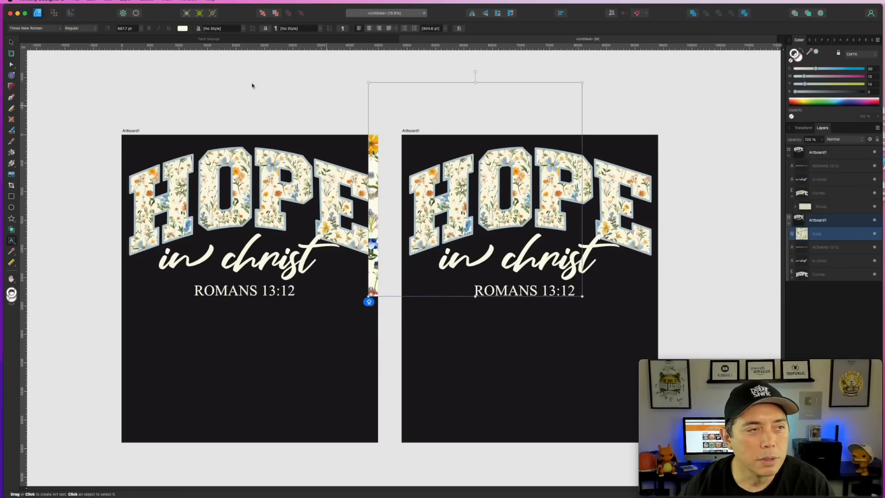
{"action": "left_click", "coordinate": [12, 43]}
{"action": "left_click_drag", "start_coordinate": [372, 162], "coordinate": [421, 316]}
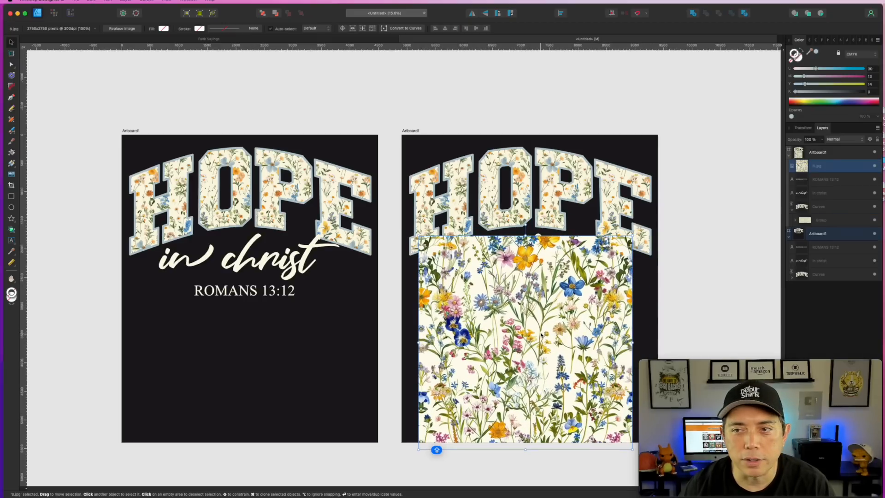
{"action": "key", "text": "super+Tab"}
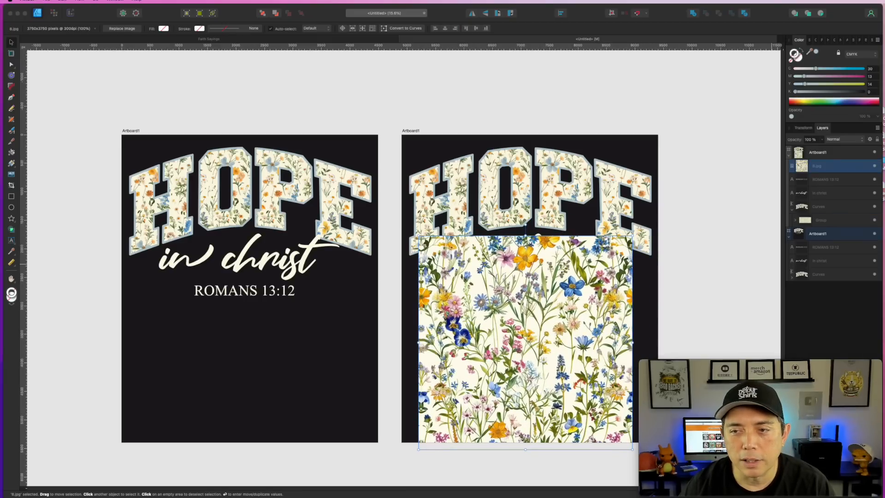
Step: Try a third floral pattern image with red, blue and yellow flowers over the duplicate artboard
{"action": "left_click_drag", "start_coordinate": [777, 224], "coordinate": [574, 300]}
{"action": "left_click_drag", "start_coordinate": [607, 276], "coordinate": [555, 287]}
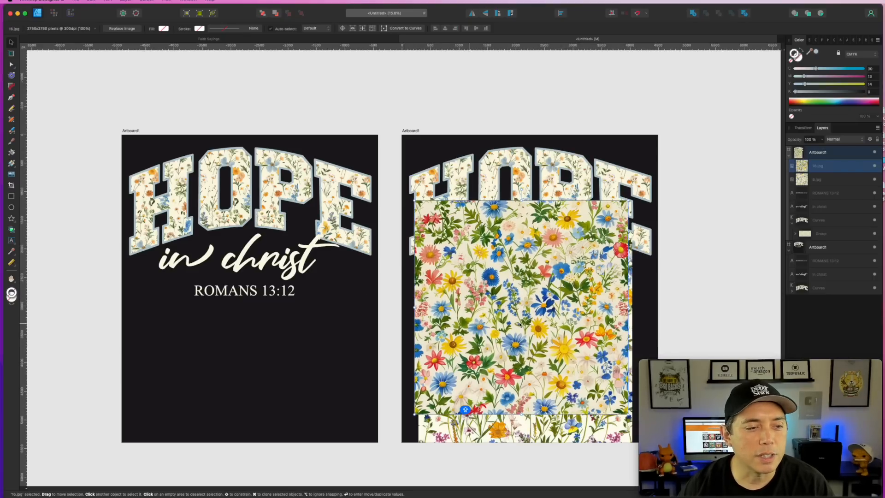
Step: Undo the placement of both extra floral pattern images on the duplicate artboard and clear the selection
{"action": "key", "text": "super+z"}
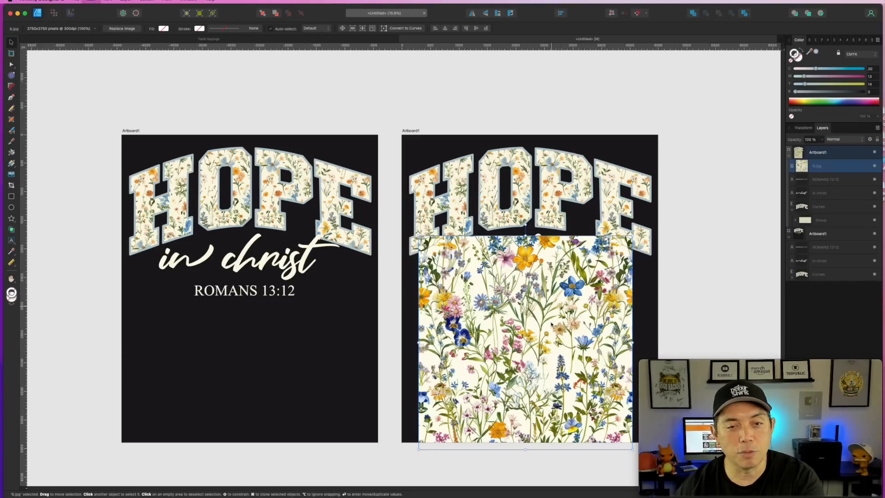
{"action": "key", "text": "super+z"}
{"action": "left_click", "coordinate": [707, 193]}
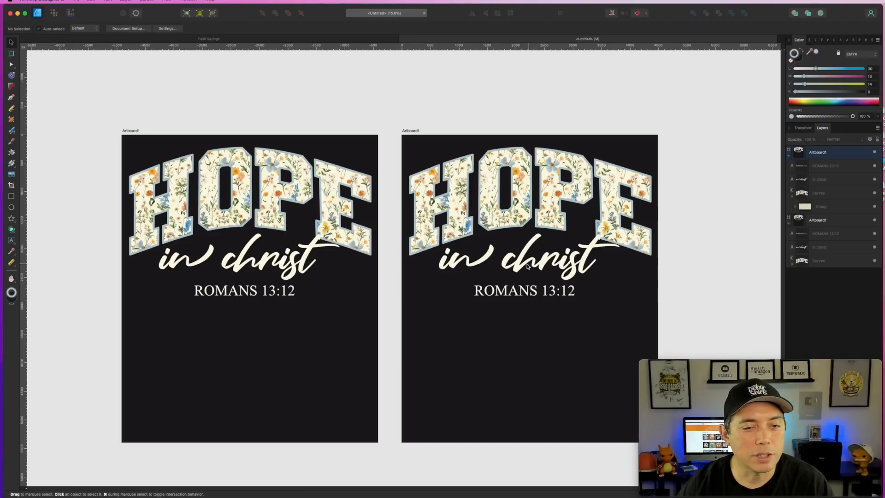
{"action": "triple_click", "coordinate": [510, 252]}
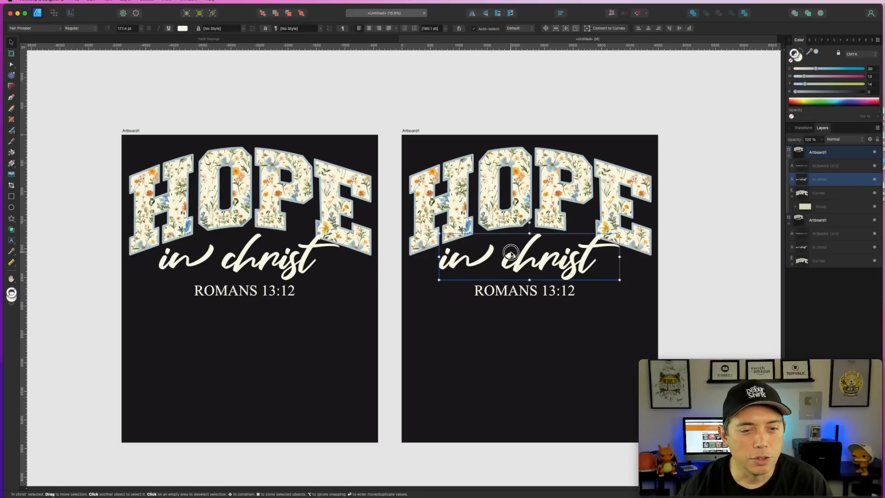
{"action": "double_click", "coordinate": [513, 290]}
{"action": "triple_click", "coordinate": [513, 290]}
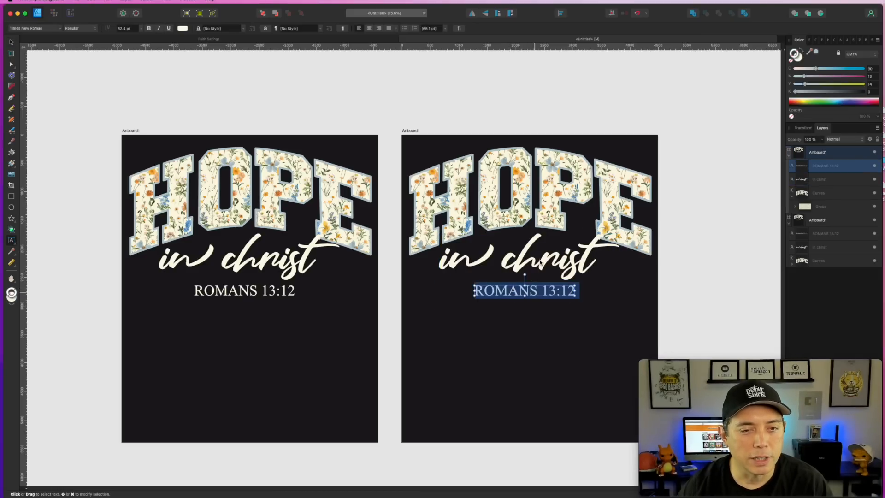
{"action": "left_click", "coordinate": [513, 175]}
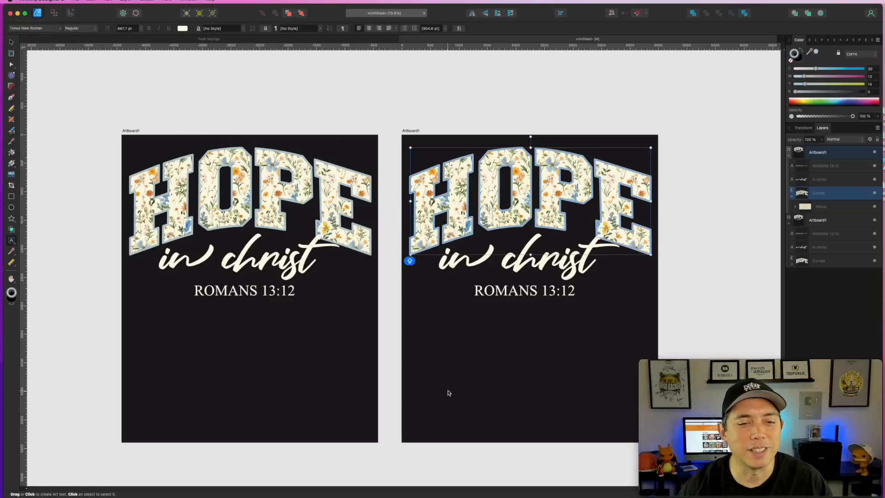
{"action": "left_click_drag", "start_coordinate": [509, 291], "coordinate": [503, 347]}
{"action": "left_click", "coordinate": [498, 328]}
{"action": "left_click", "coordinate": [491, 296]}
{"action": "left_click", "coordinate": [452, 293]}
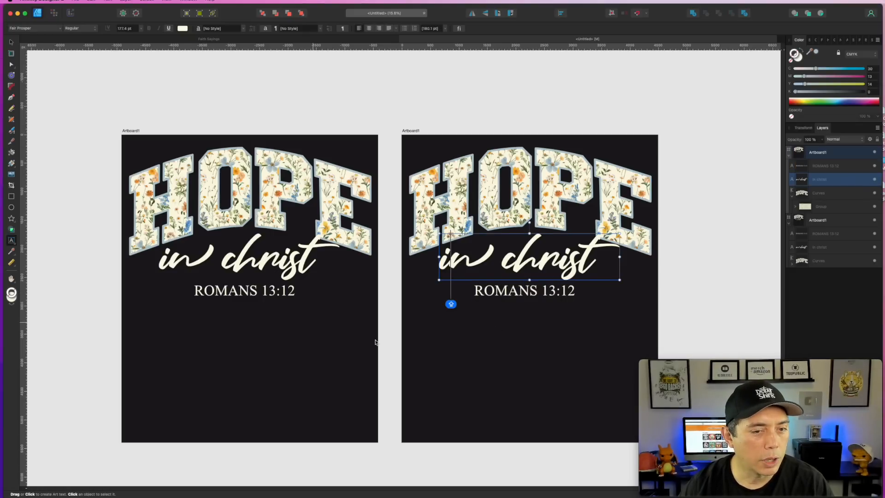
Step: Add the art text "HOP" in the cream colour, scale it down and move it out above the duplicate artboard
{"action": "left_click", "coordinate": [474, 346]}
{"action": "left_click", "coordinate": [474, 346]}
{"action": "type", "text": "HOP"}
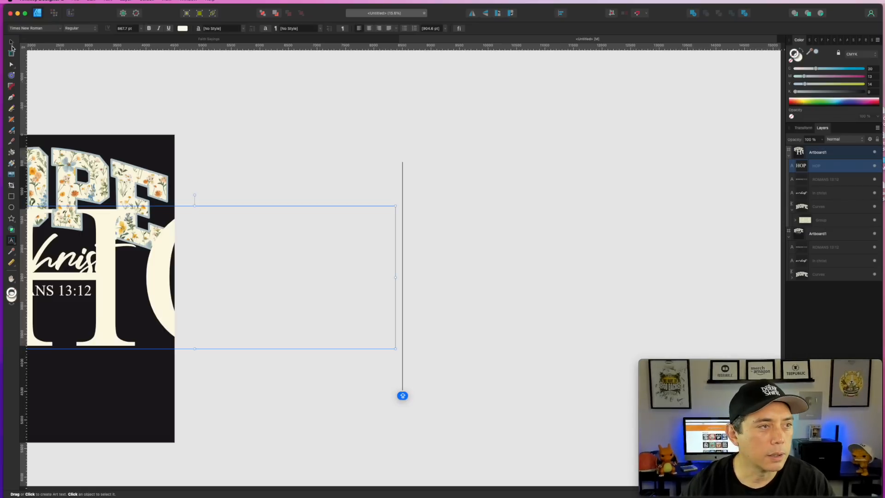
{"action": "left_click", "coordinate": [11, 42]}
{"action": "left_click_drag", "start_coordinate": [396, 349], "coordinate": [191, 274]}
{"action": "left_click_drag", "start_coordinate": [125, 255], "coordinate": [114, 103]}
{"action": "left_click", "coordinate": [351, 210]}
{"action": "left_click_drag", "start_coordinate": [306, 216], "coordinate": [671, 233]}
Step: Set the new text in the Varsity Team font and complete the word to "HOPE"
{"action": "double_click", "coordinate": [441, 99]}
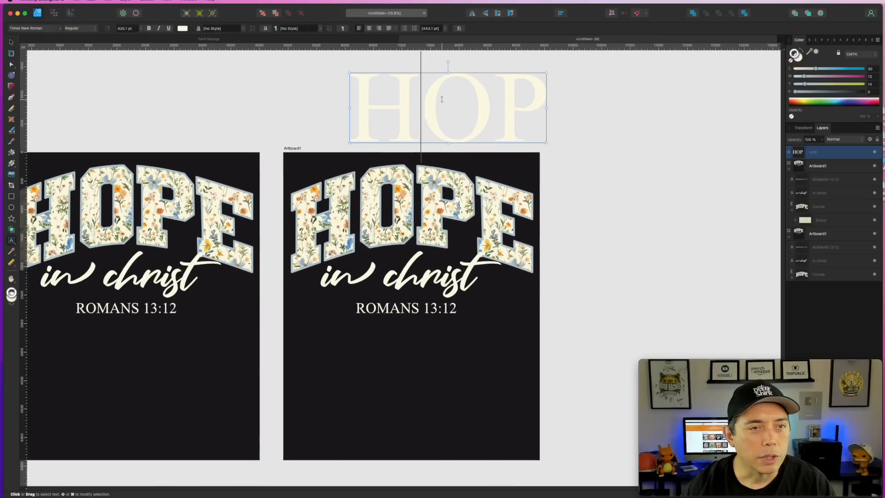
{"action": "key", "text": "super+a"}
{"action": "left_click", "coordinate": [42, 29]}
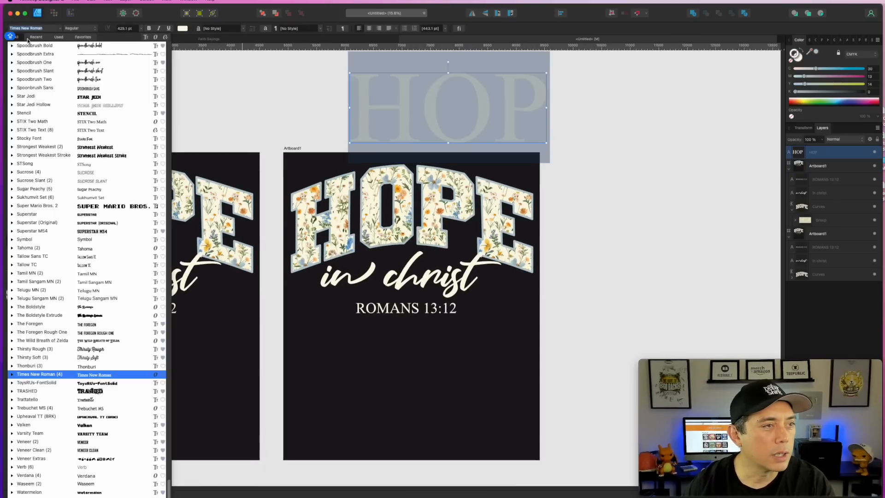
{"action": "type", "text": "varsity"}
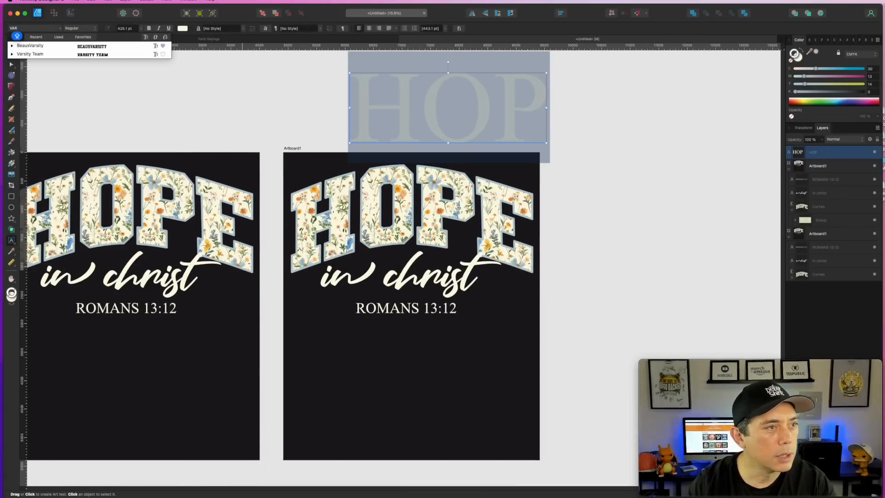
{"action": "left_click", "coordinate": [21, 54]}
{"action": "key", "text": "Escape"}
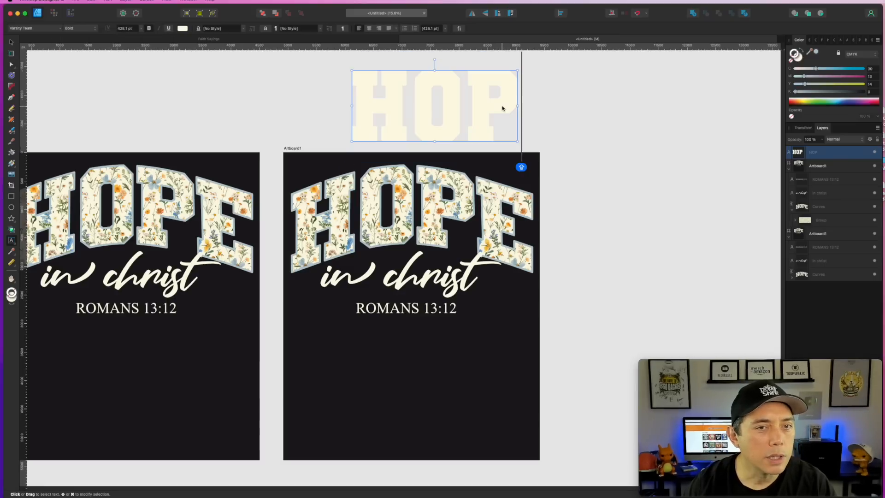
{"action": "type", "text": "E"}
{"action": "key", "text": "Escape"}
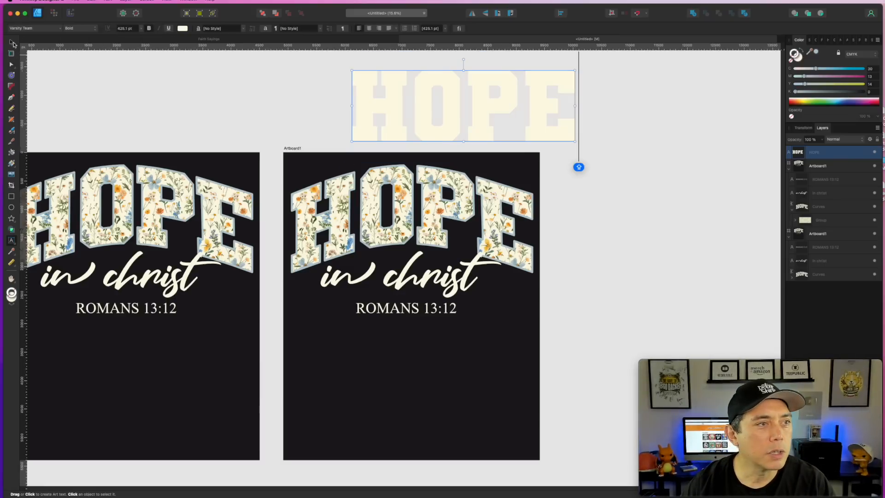
Step: Make two copies of the varsity HOPE text, spreading the three texts above and beside the artboards, and deselect
{"action": "left_click_drag", "start_coordinate": [466, 116], "coordinate": [692, 202]}
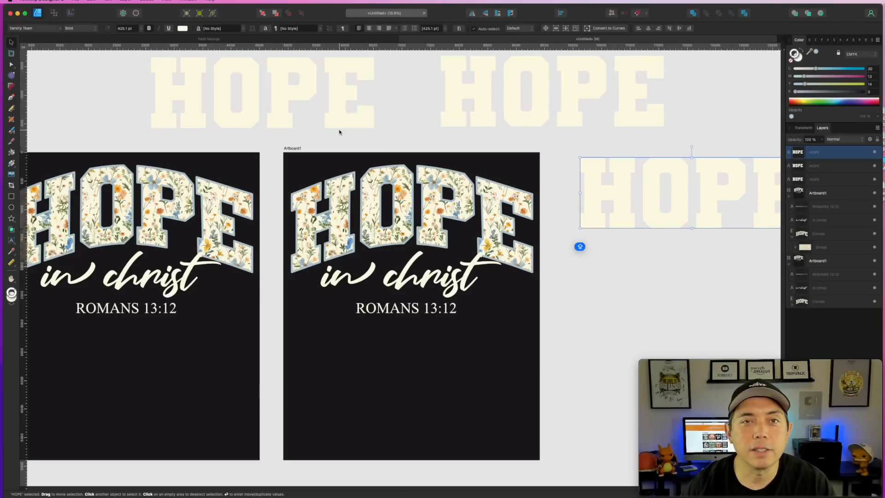
{"action": "left_click", "coordinate": [570, 88]}
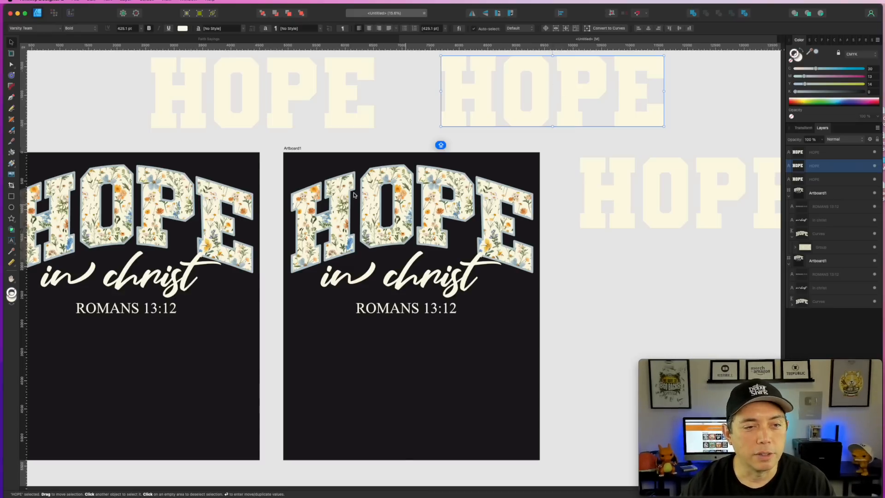
{"action": "scroll", "coordinate": [610, 290], "scroll_direction": "down", "scroll_amount": 3}
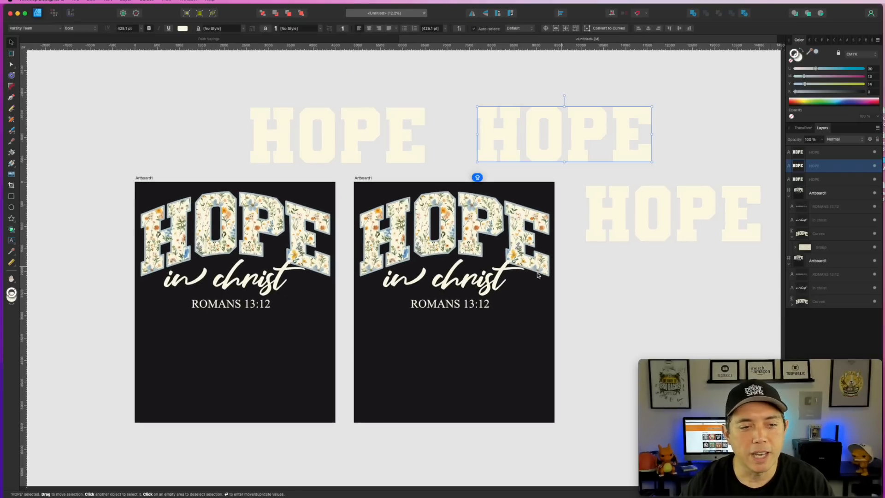
{"action": "left_click", "coordinate": [607, 320]}
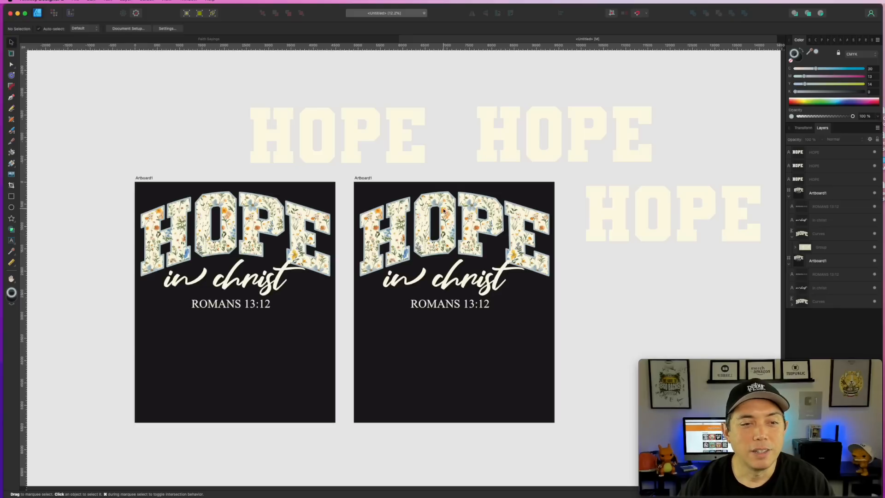
Step: Move the loose HOPE texts above the artboards further to the right
{"action": "scroll", "coordinate": [444, 207], "scroll_direction": "up", "scroll_amount": 5}
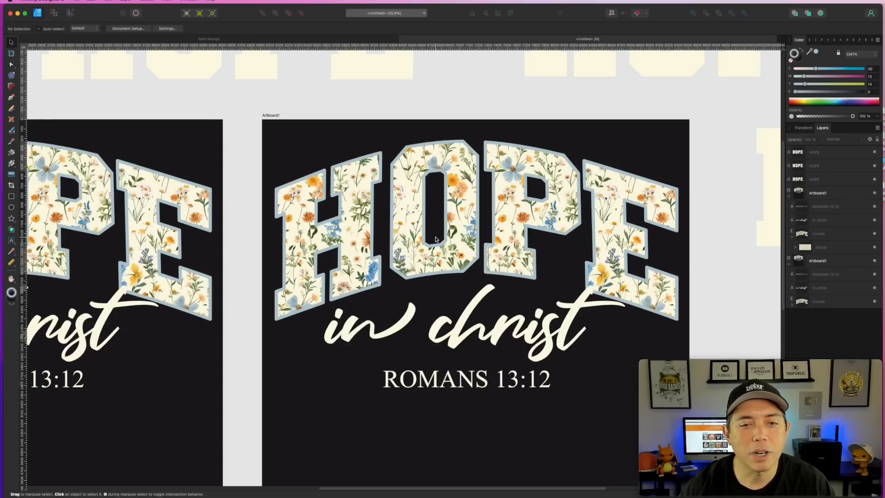
{"action": "scroll", "coordinate": [438, 333], "scroll_direction": "down", "scroll_amount": 4}
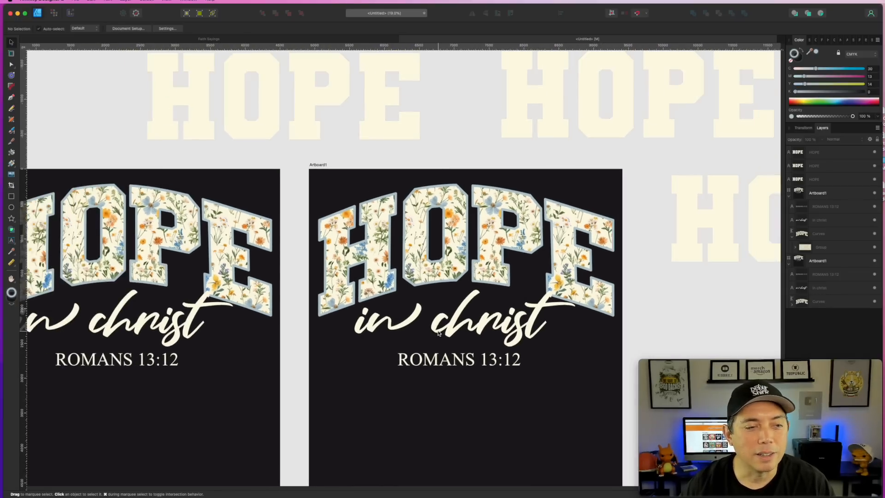
{"action": "scroll", "coordinate": [438, 333], "scroll_direction": "down", "scroll_amount": 1}
{"action": "key", "text": "space"}
{"action": "left_click_drag", "start_coordinate": [116, 156], "coordinate": [320, 130]}
{"action": "left_click", "coordinate": [460, 121]}
{"action": "left_click_drag", "start_coordinate": [430, 119], "coordinate": [588, 102]}
Step: Remove the black fill from the original artboard to give the design a transparent background
{"action": "left_click", "coordinate": [258, 167]}
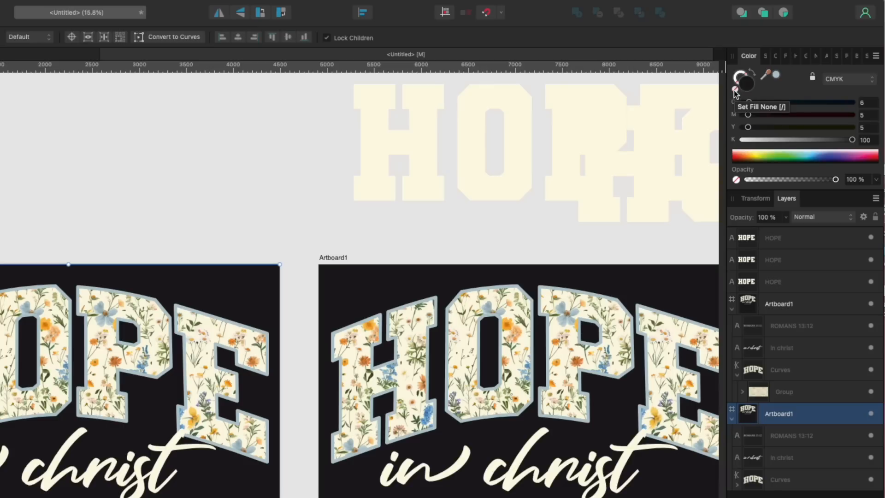
{"action": "left_click", "coordinate": [734, 90]}
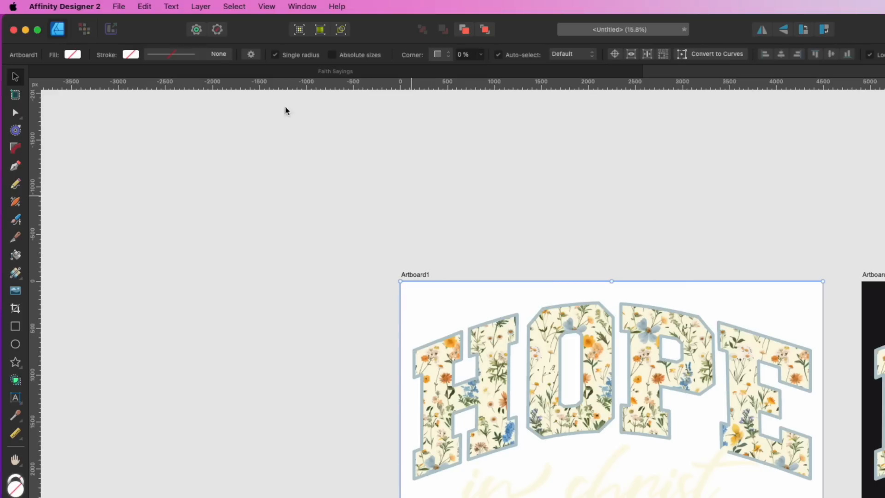
Step: Export only the selected artboard as a 4500 × 5400 px PNG named HOPE.png
{"action": "left_click", "coordinate": [120, 7]}
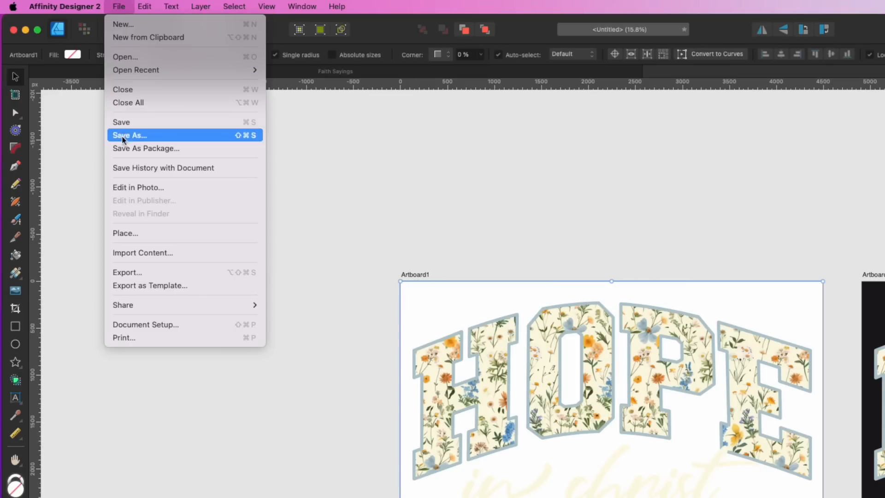
{"action": "left_click", "coordinate": [128, 272]}
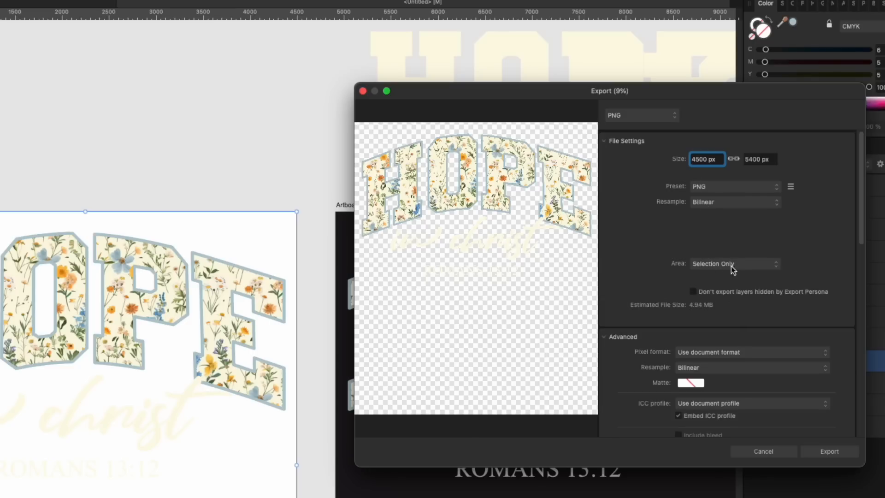
{"action": "left_click", "coordinate": [829, 452]}
{"action": "type", "text": "HOPE.png"}
{"action": "key", "text": "Return"}
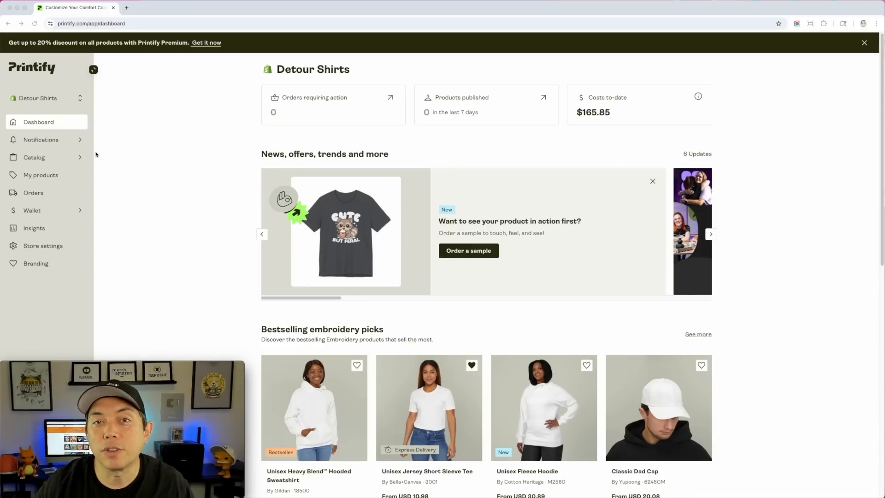
Step: In Printify, open the Comfort Colors 1717 Unisex Garment-Dyed T-shirt from the men's T-shirts catalog
{"action": "left_click", "coordinate": [41, 161]}
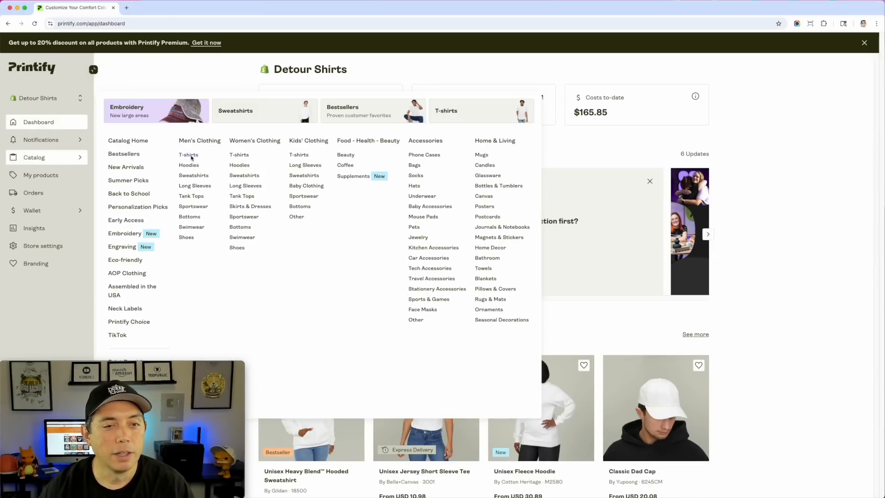
{"action": "left_click", "coordinate": [190, 155]}
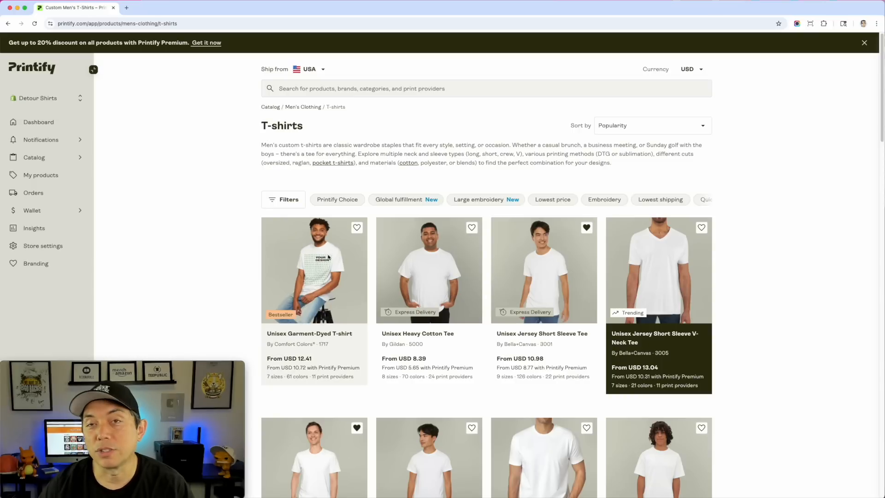
{"action": "left_click", "coordinate": [326, 284]}
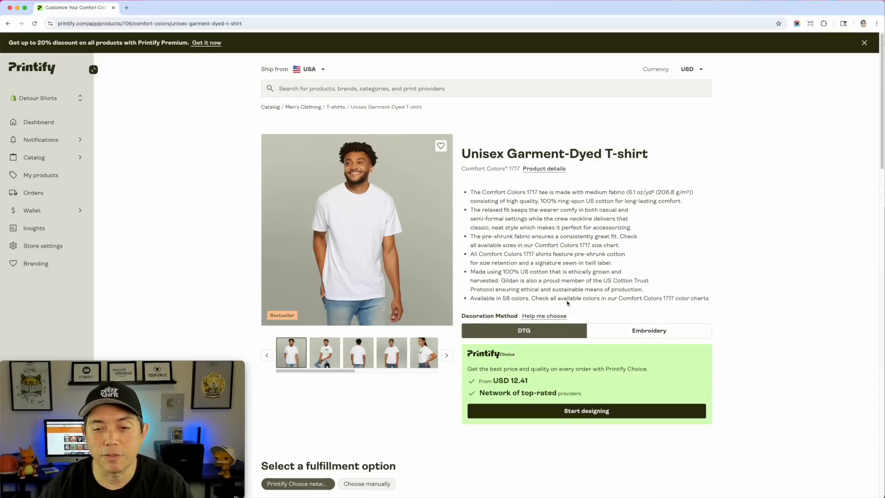
Step: Set the fulfillment option to choosing the print provider manually and review the local USA providers
{"action": "scroll", "coordinate": [552, 281], "scroll_direction": "down", "scroll_amount": 3}
{"action": "scroll", "coordinate": [574, 356], "scroll_direction": "down", "scroll_amount": 4}
{"action": "scroll", "coordinate": [522, 359], "scroll_direction": "up", "scroll_amount": 1}
{"action": "left_click", "coordinate": [386, 236]}
{"action": "scroll", "coordinate": [378, 317], "scroll_direction": "down", "scroll_amount": 1}
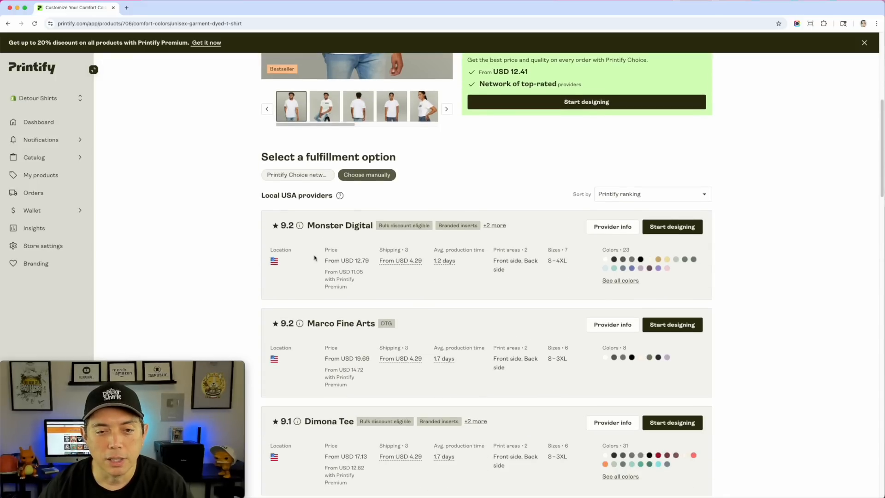
Step: Start a design with Monster Digital and upload HOPE.png onto the shirt's front print area
{"action": "left_click", "coordinate": [683, 230]}
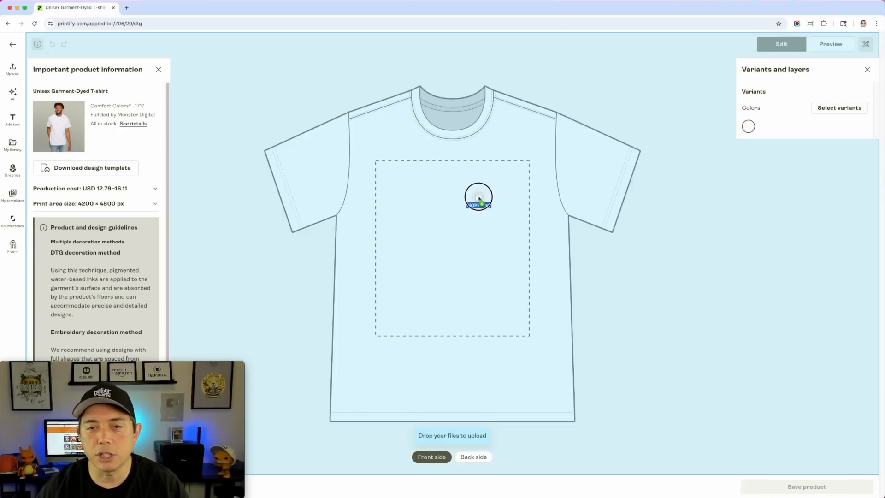
{"action": "left_click_drag", "start_coordinate": [477, 198], "coordinate": [472, 201]}
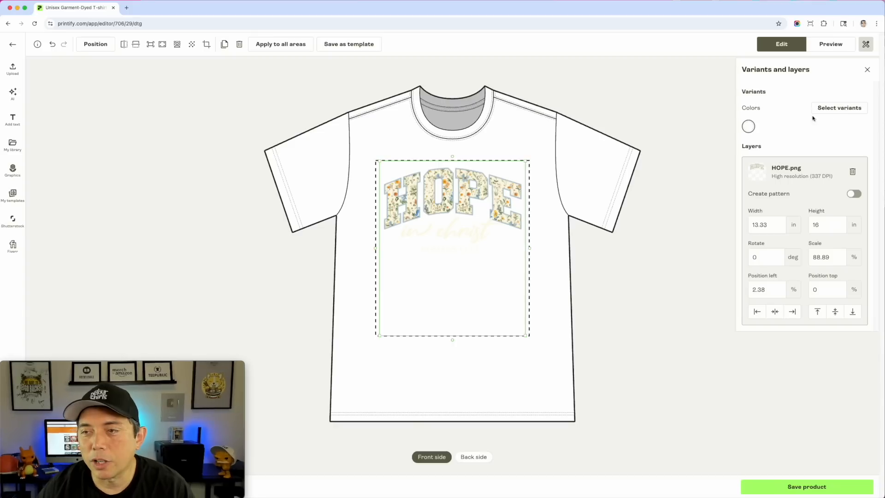
Step: Add the Graphite, Pepper, Black, Moss and Crimson colour variants to the shirt alongside White
{"action": "left_click", "coordinate": [837, 109]}
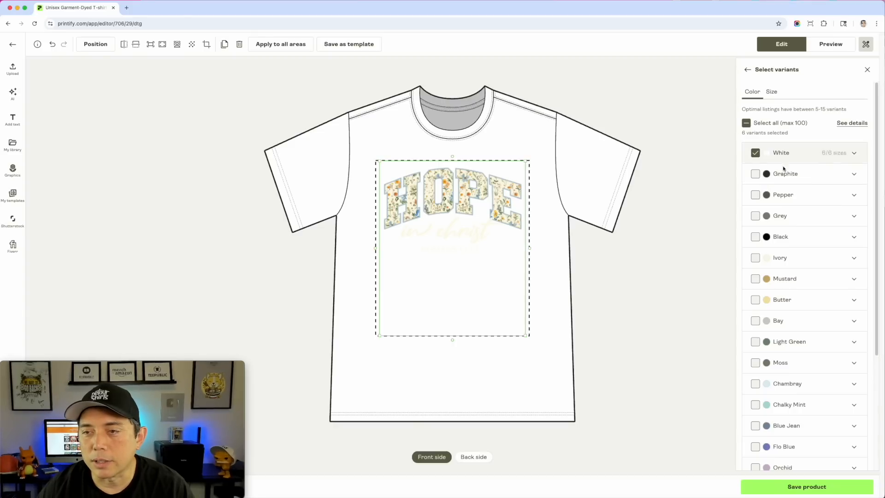
{"action": "left_click", "coordinate": [756, 174]}
{"action": "left_click", "coordinate": [755, 195]}
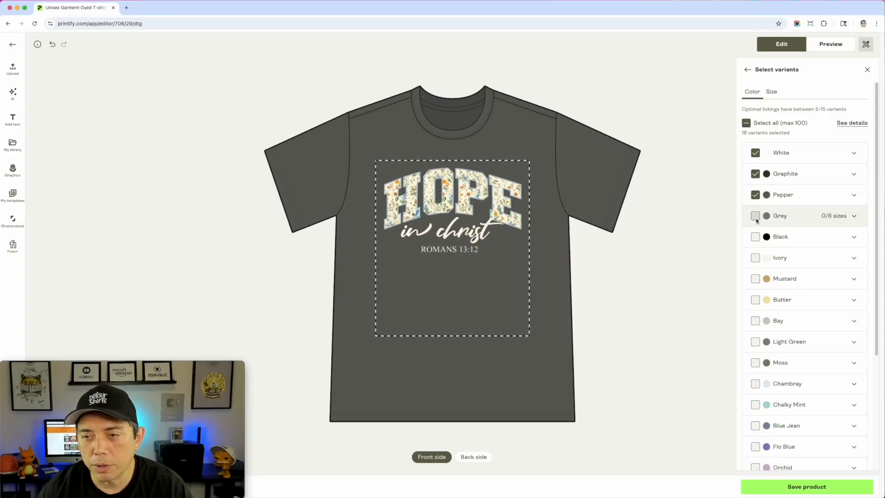
{"action": "left_click", "coordinate": [756, 237]}
{"action": "scroll", "coordinate": [766, 318], "scroll_direction": "down", "scroll_amount": 1}
{"action": "scroll", "coordinate": [766, 318], "scroll_direction": "down", "scroll_amount": 2}
{"action": "left_click", "coordinate": [756, 291]}
{"action": "scroll", "coordinate": [764, 334], "scroll_direction": "down", "scroll_amount": 3}
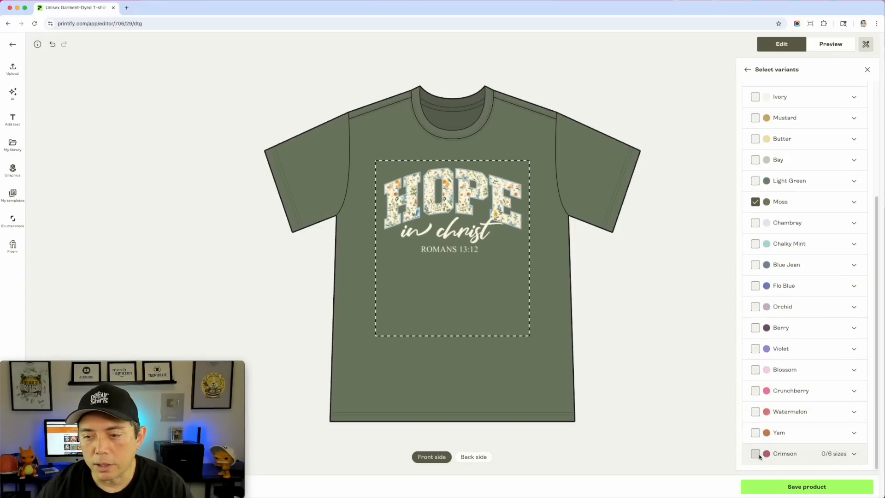
{"action": "left_click", "coordinate": [760, 454]}
{"action": "scroll", "coordinate": [797, 370], "scroll_direction": "up", "scroll_amount": 5}
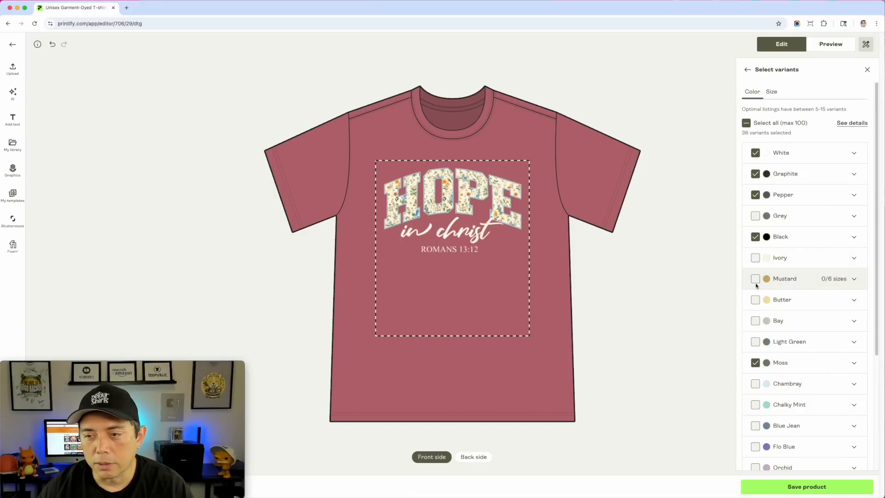
Step: Preview the HOPE design on the shirt mockup
{"action": "left_click", "coordinate": [833, 44]}
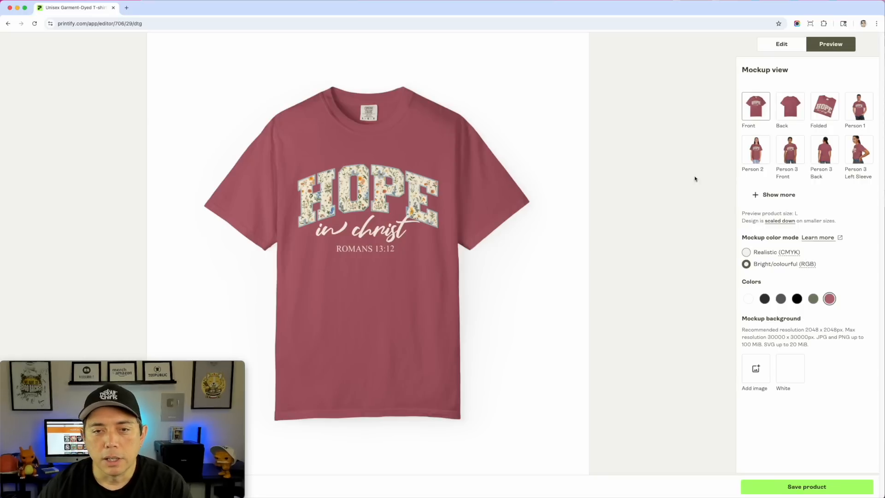
Step: Compare the Graphite, Pepper, Black, Moss and Crimson shirt colours on the Folded mockup, ending on Crimson
{"action": "left_click", "coordinate": [825, 106]}
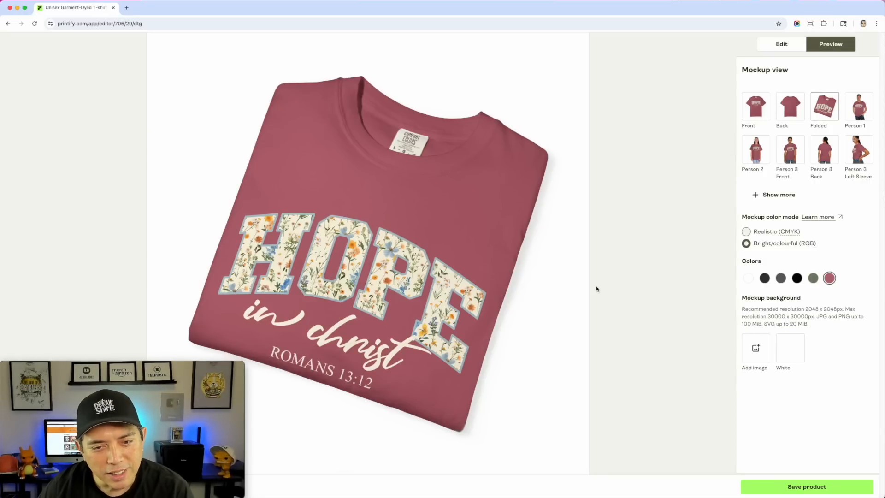
{"action": "left_click", "coordinate": [764, 278]}
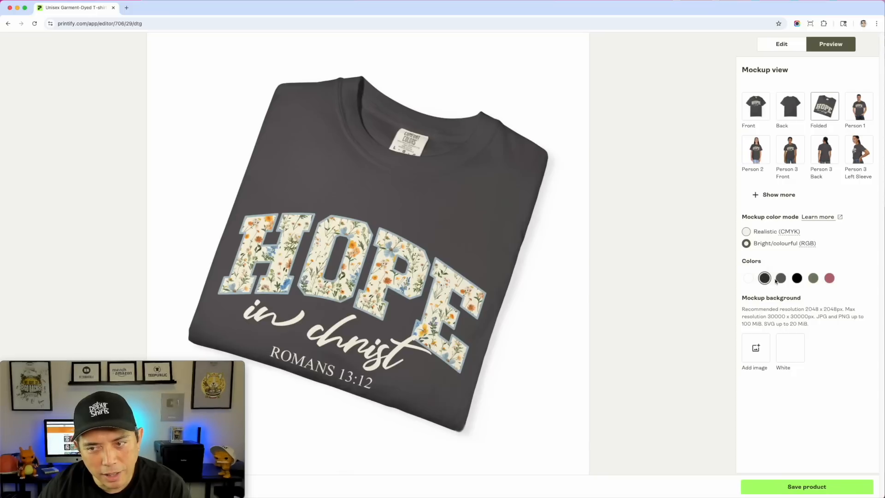
{"action": "left_click", "coordinate": [782, 279]}
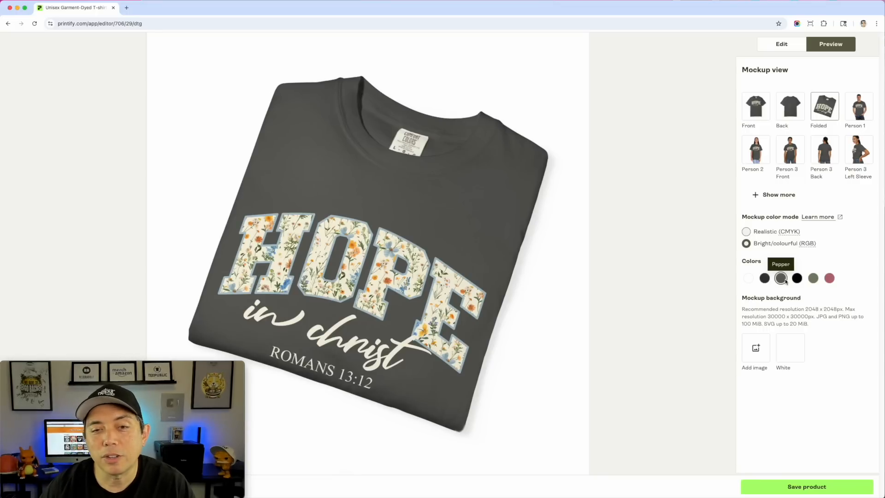
{"action": "left_click", "coordinate": [797, 278]}
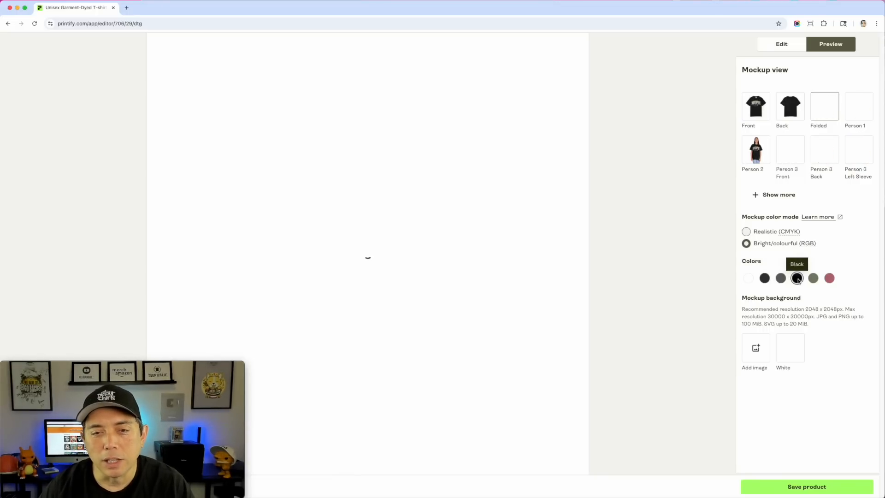
{"action": "left_click", "coordinate": [814, 279]}
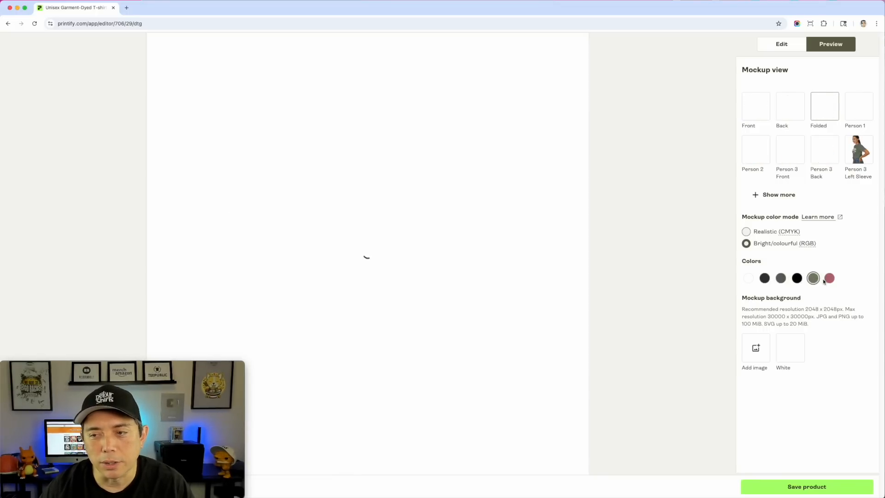
{"action": "left_click", "coordinate": [797, 279]}
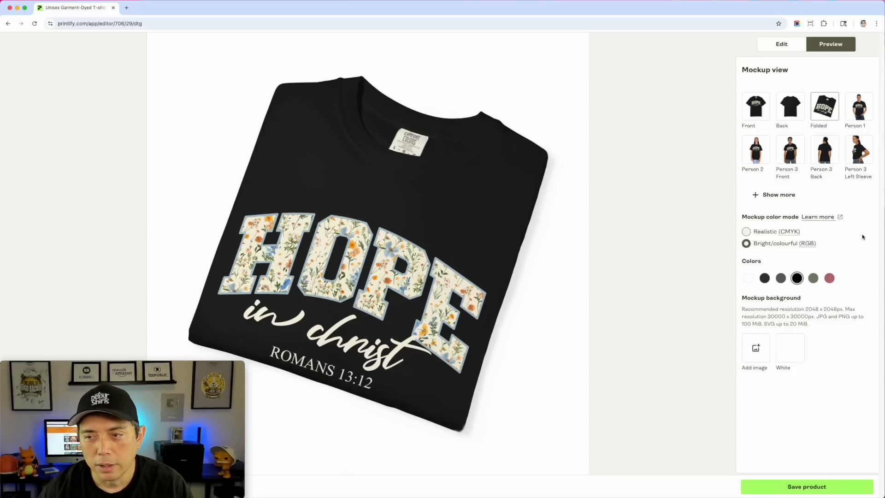
{"action": "left_click", "coordinate": [830, 278]}
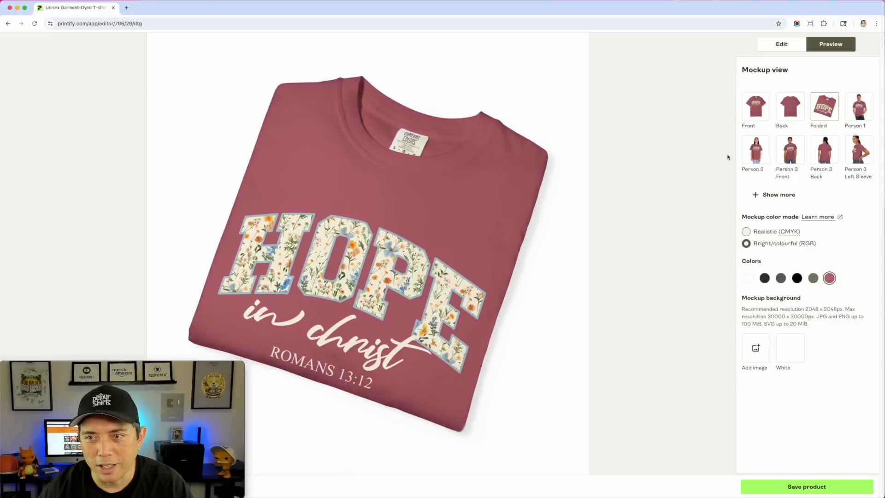
Step: Preview the Crimson shirt on the model mockups Person 2, Person 3 Front, Person 3 Context and Person 4 Context
{"action": "left_click", "coordinate": [750, 164]}
{"action": "left_click", "coordinate": [790, 150]}
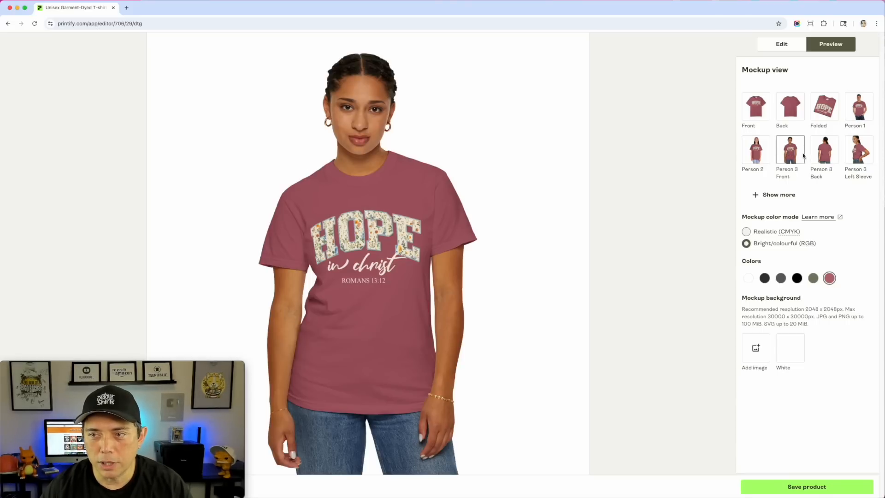
{"action": "left_click", "coordinate": [756, 195]}
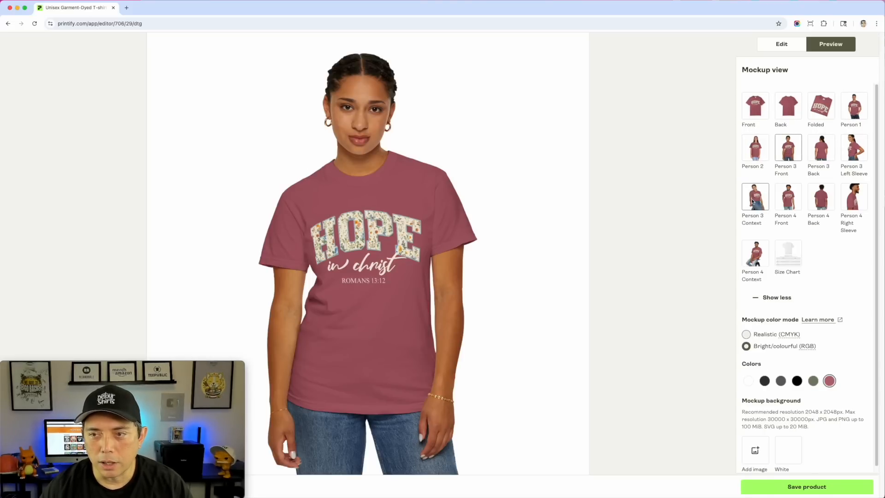
{"action": "left_click", "coordinate": [753, 203]}
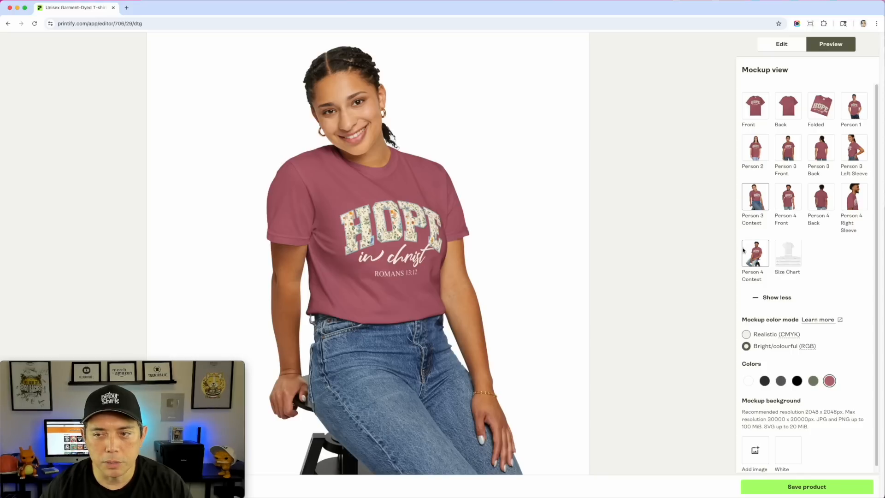
{"action": "left_click", "coordinate": [743, 251]}
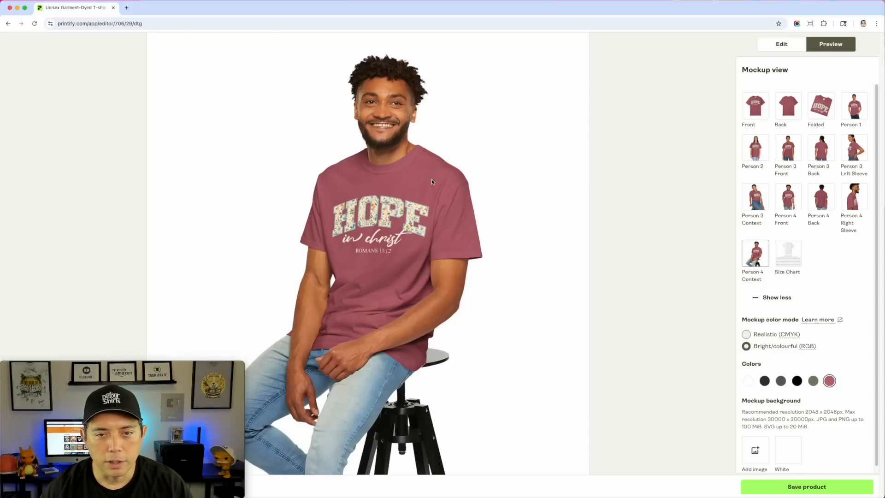